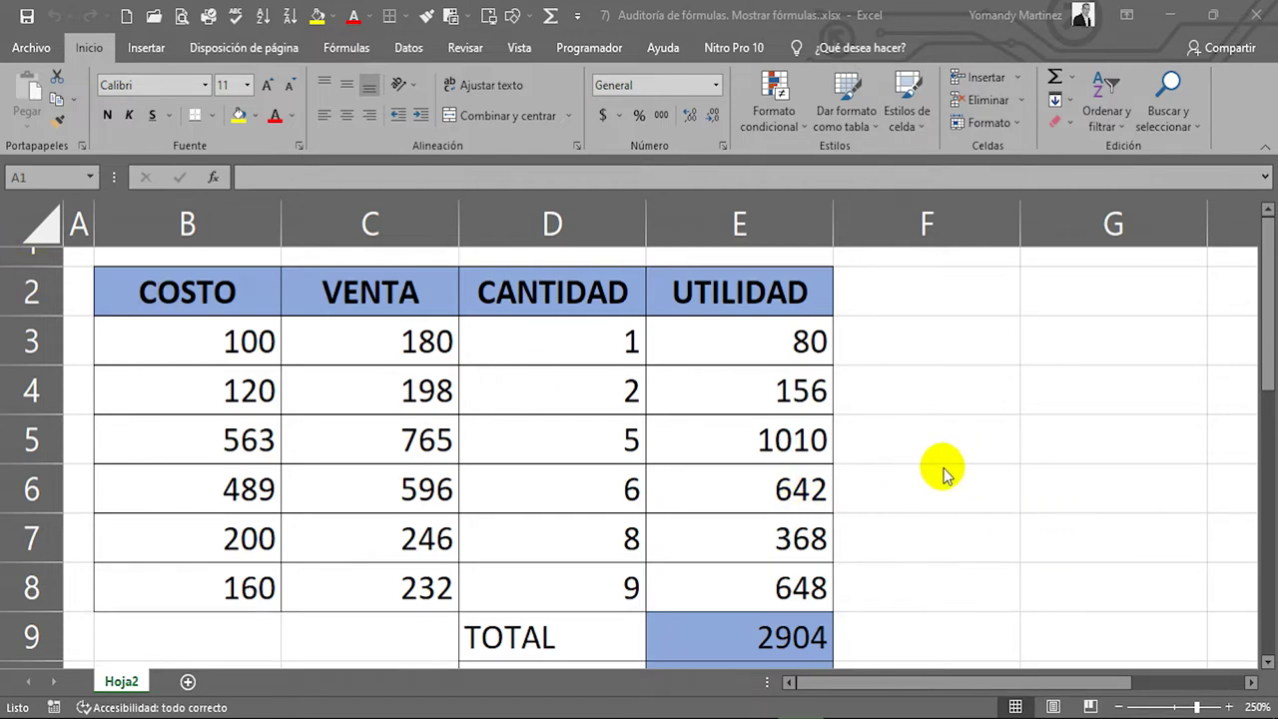
Step: Examine the cost values listed under COSTO in column B
scroll(943, 459, "down", 1)
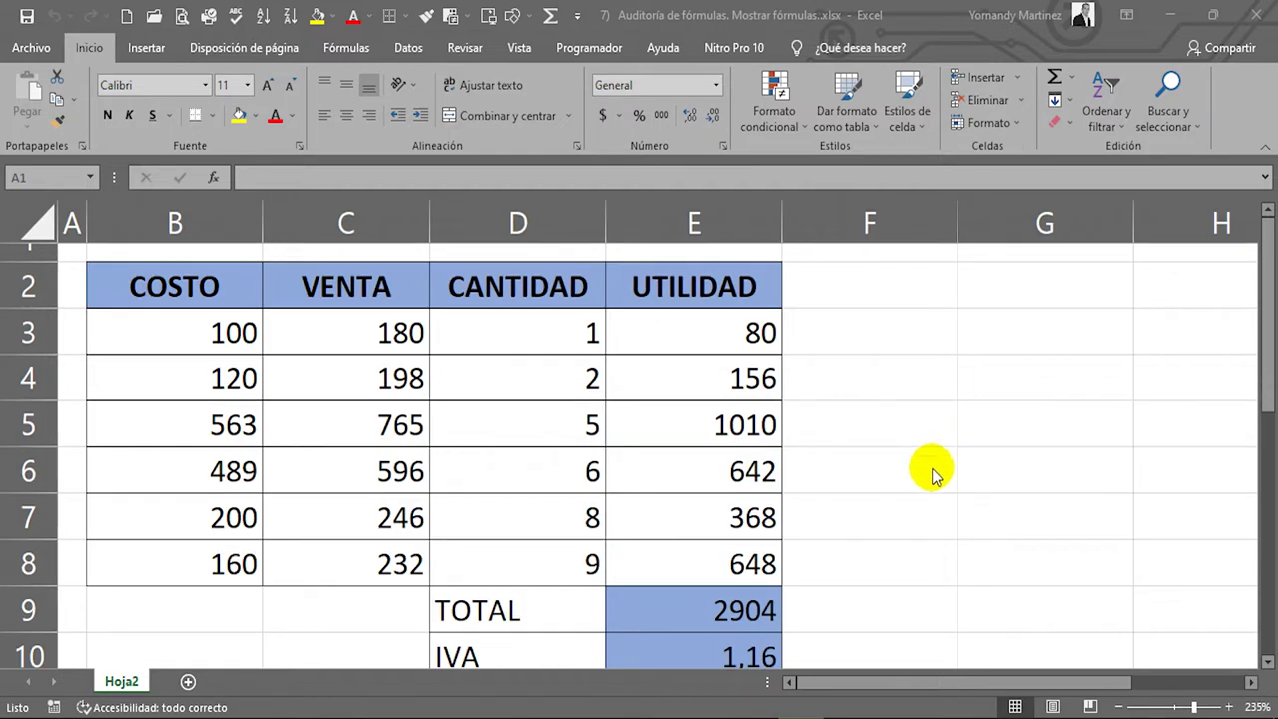
mouse_move(58, 309)
left_mouse_down()
mouse_move(29, 290)
mouse_move(51, 294)
left_mouse_up()
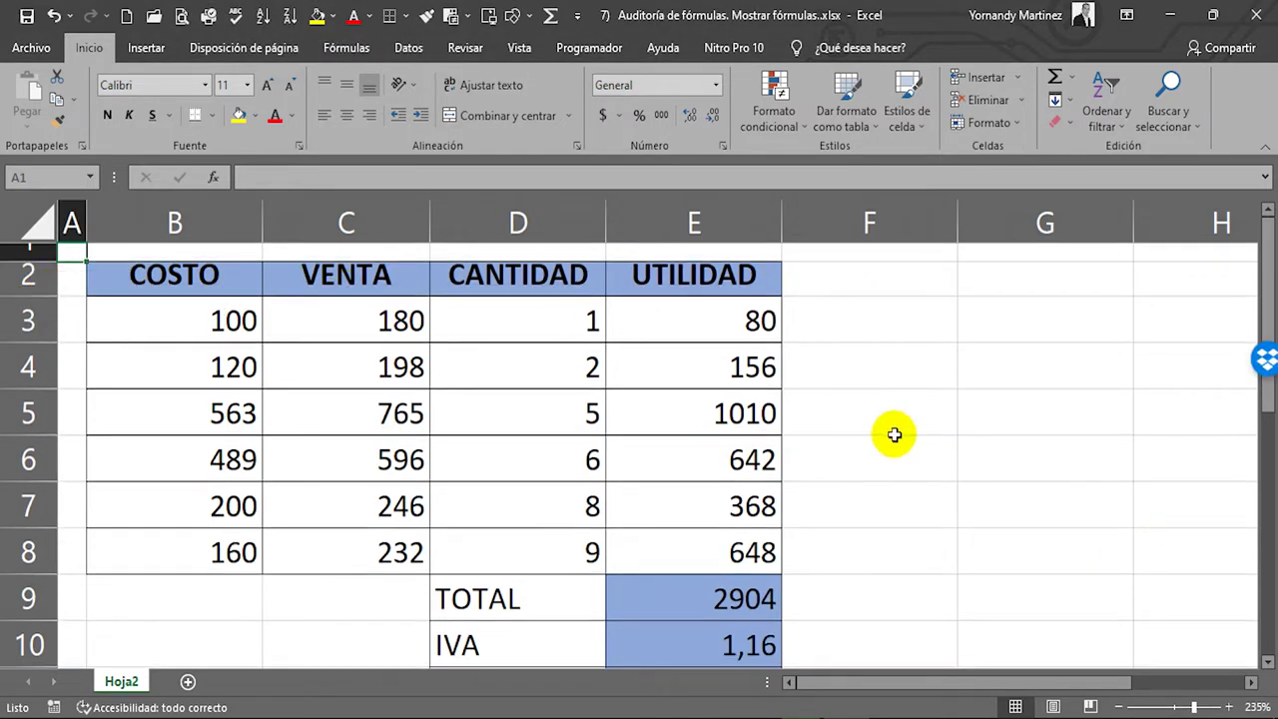
left_click(179, 283)
left_click(229, 330)
left_click(223, 399)
left_click(225, 456)
left_click(231, 332)
left_click(214, 368)
left_click(217, 464)
left_click(209, 545)
Step: Examine the sale prices under VENTA and the quantities under CANTIDAD
left_click(340, 272)
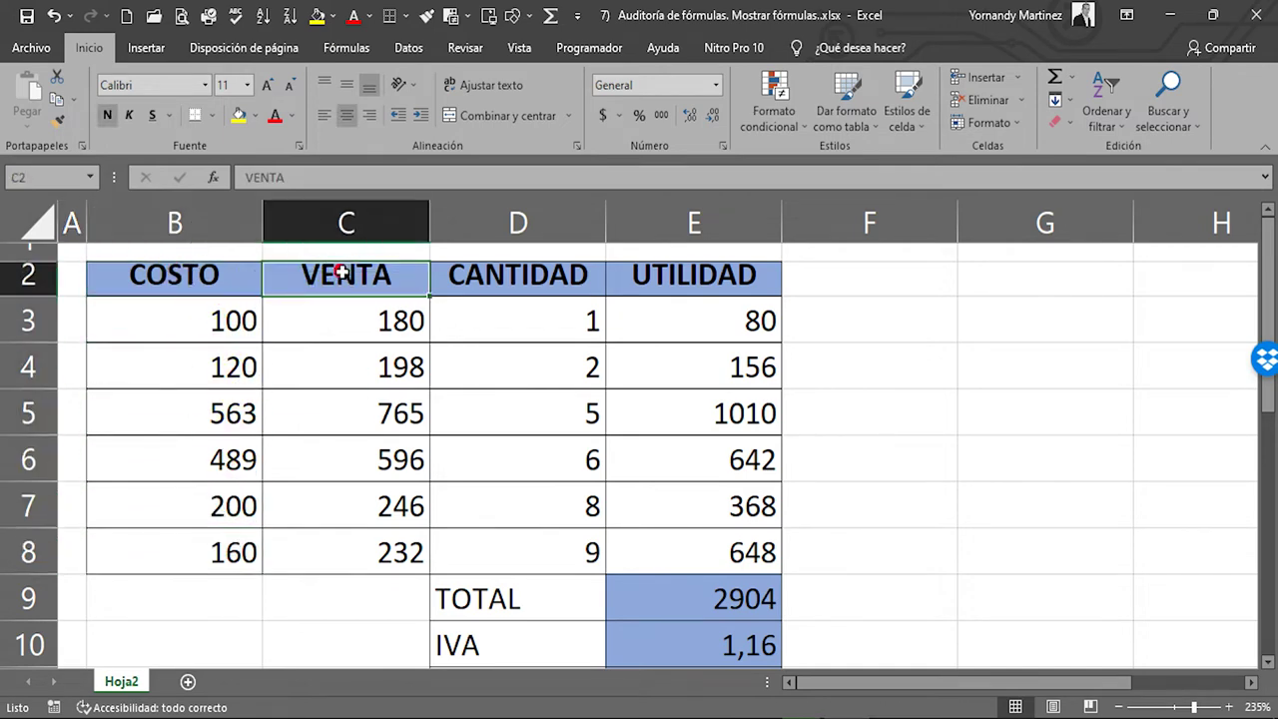
left_click(406, 337)
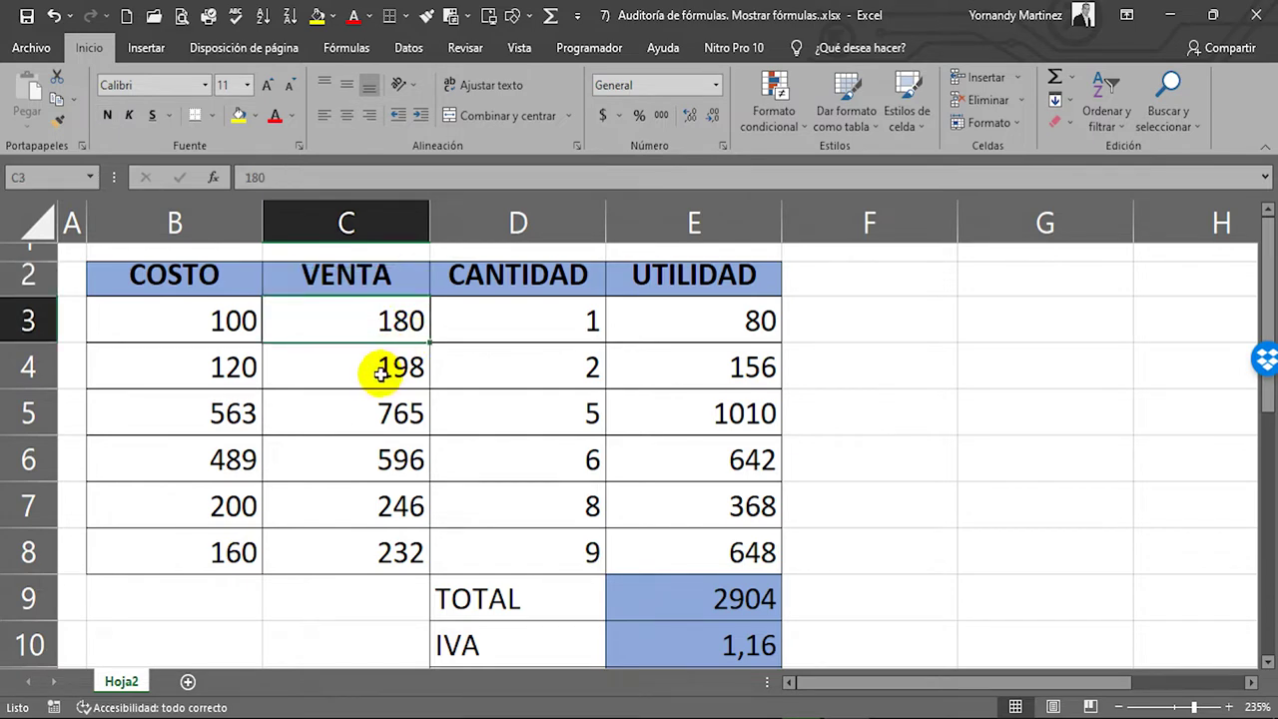
left_click(380, 373)
left_click(385, 442)
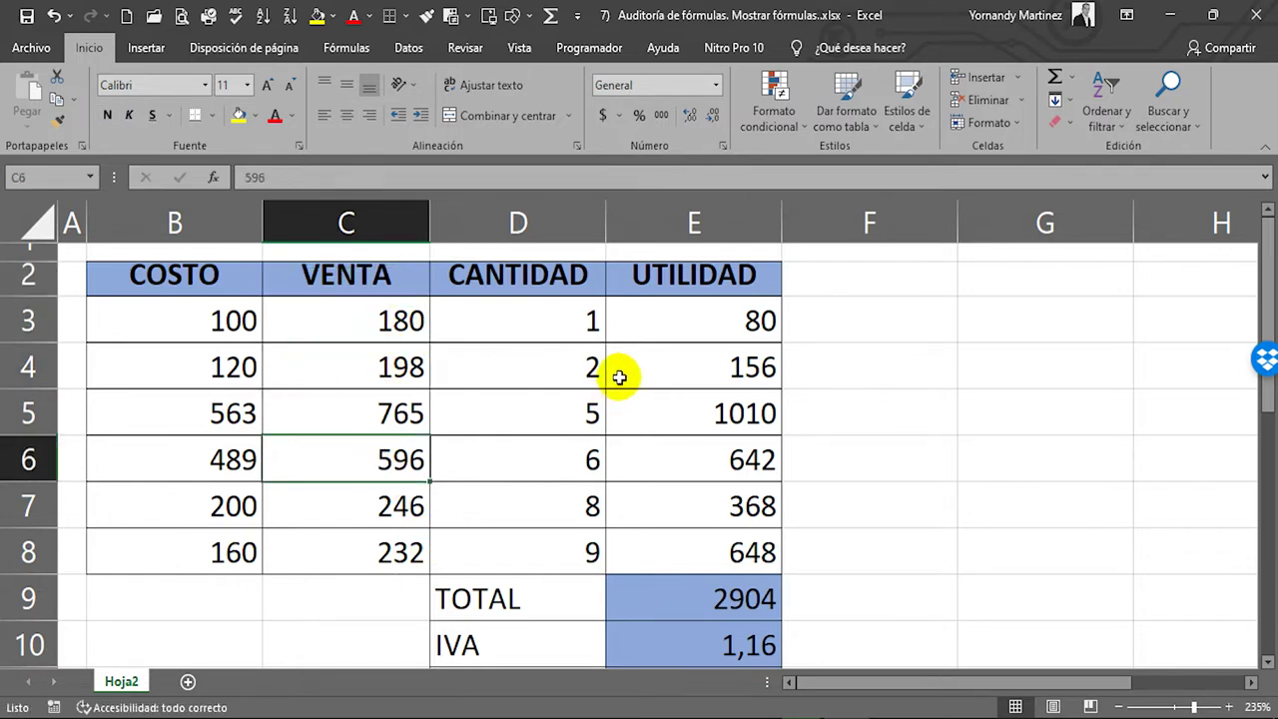
left_click(549, 313)
left_click(570, 379)
left_click(579, 447)
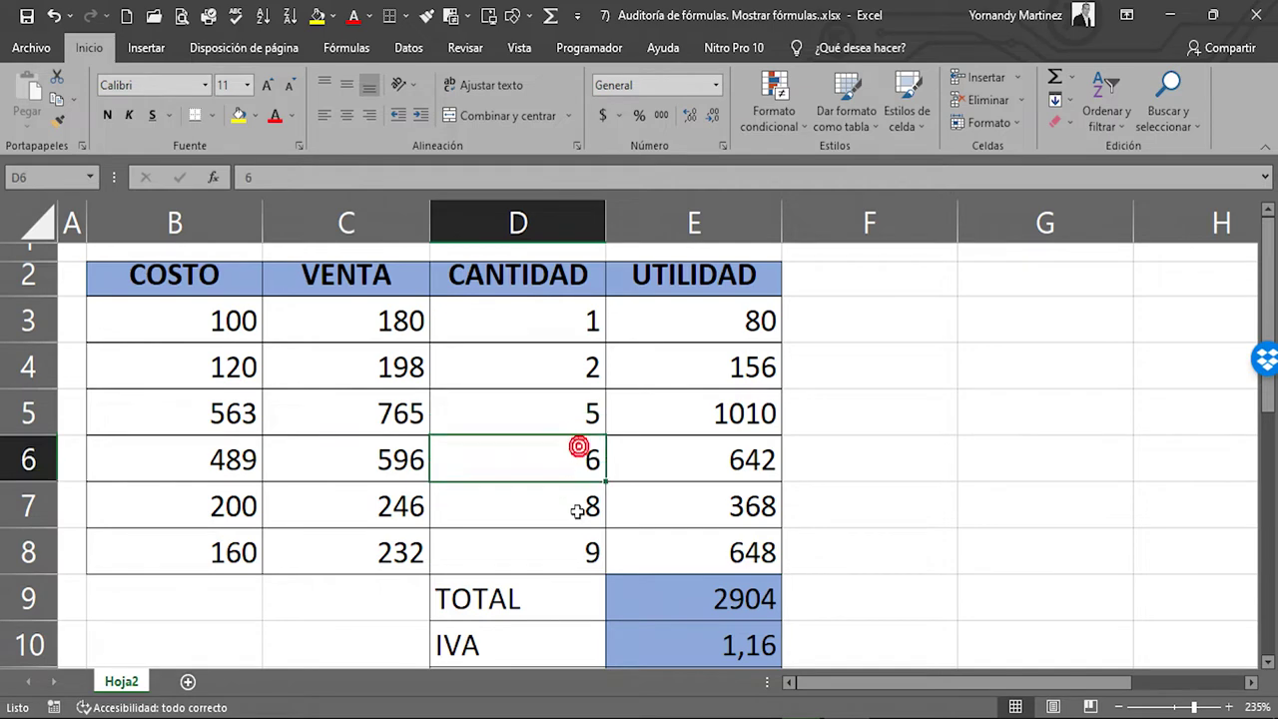
left_click(578, 508)
Step: Inspect the UTILIDAD formulas in E3:E8, checking which cells the E3 formula references
left_click(711, 280)
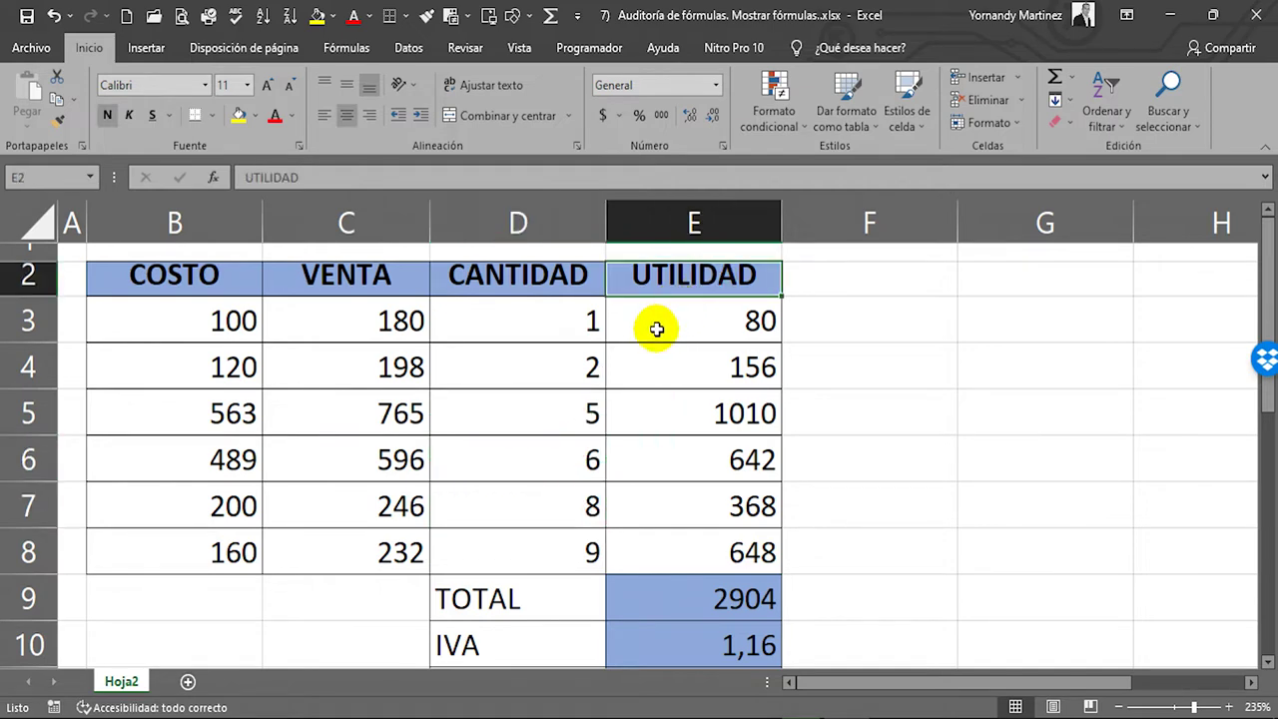
left_click(757, 320)
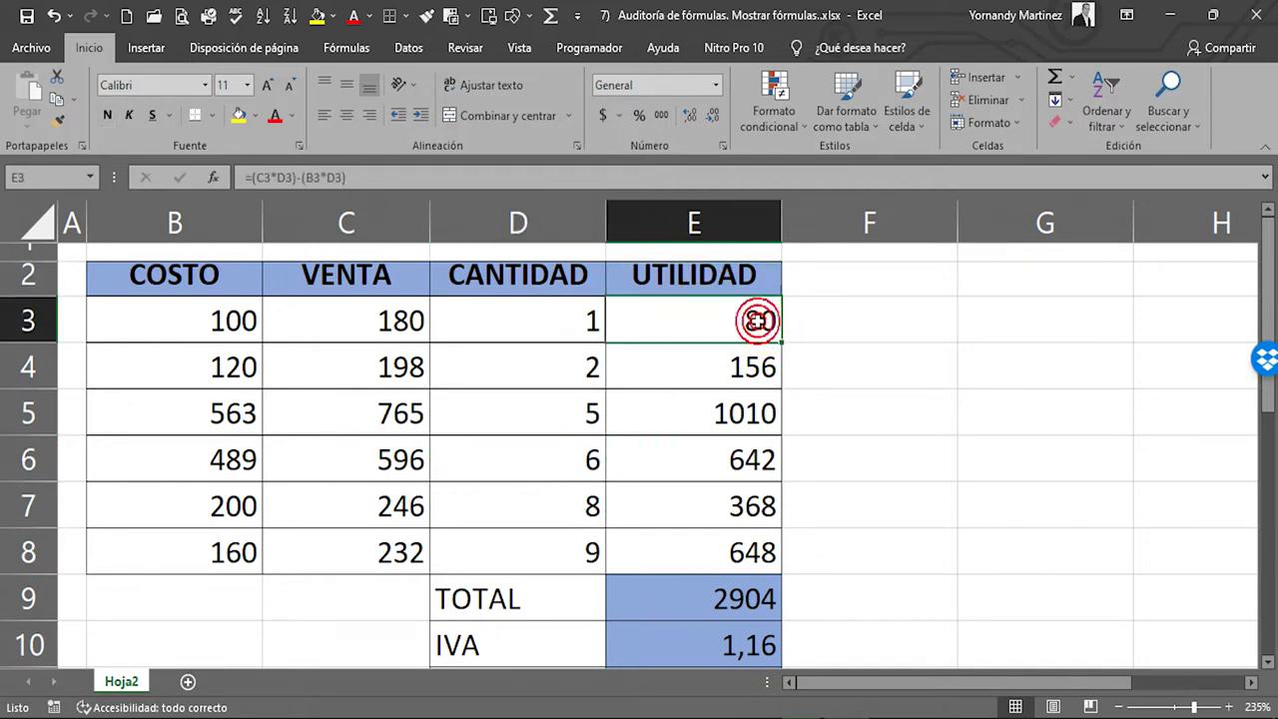
double_click(759, 320)
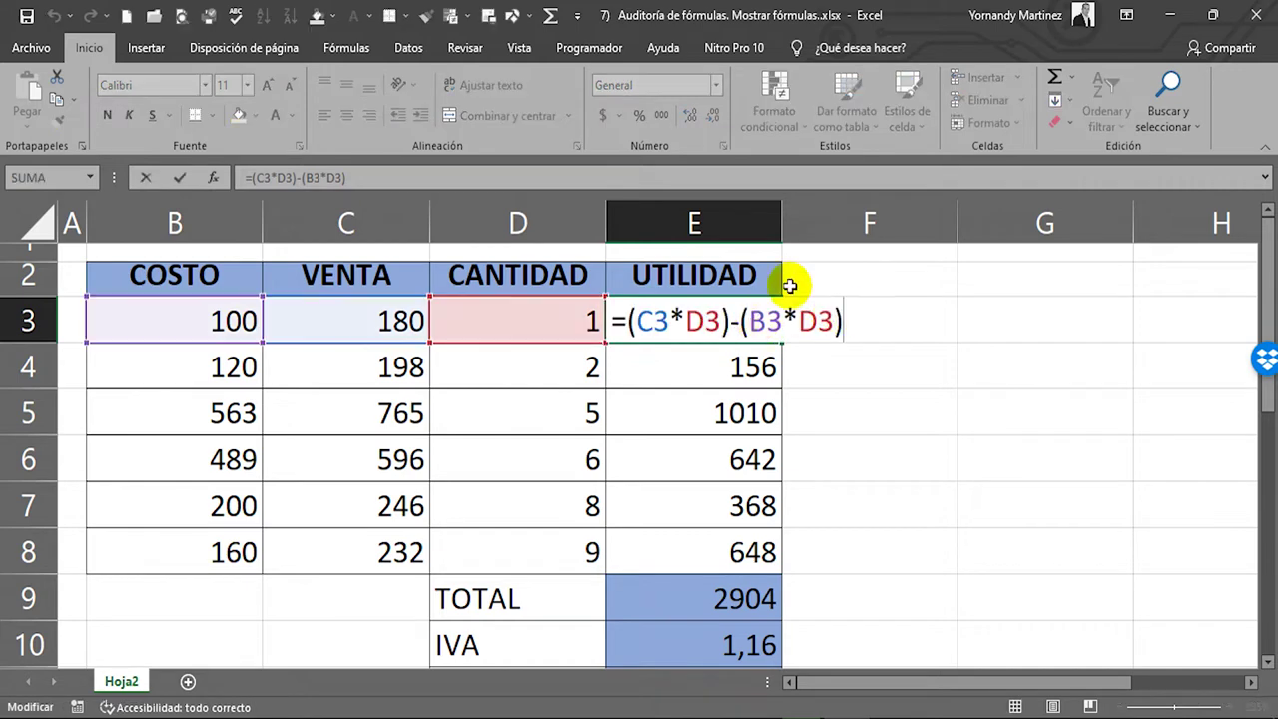
double_click(651, 320)
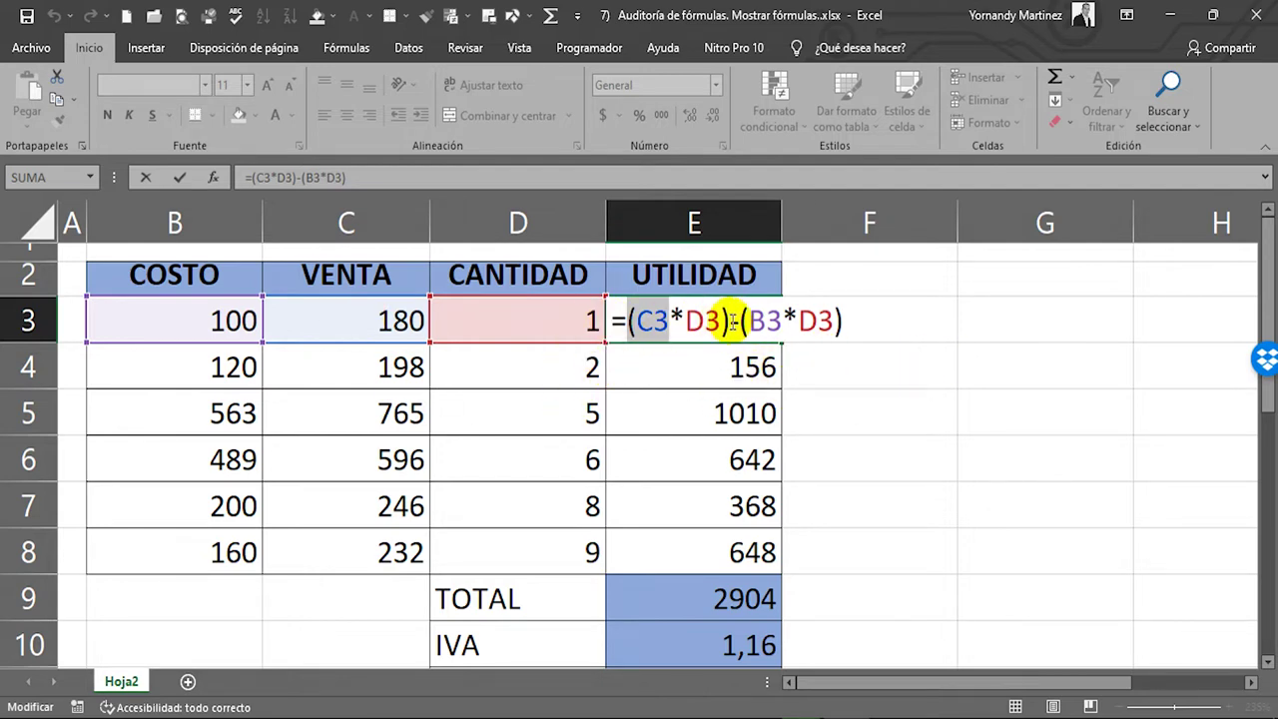
key("Escape")
left_click(739, 366)
left_click(728, 419)
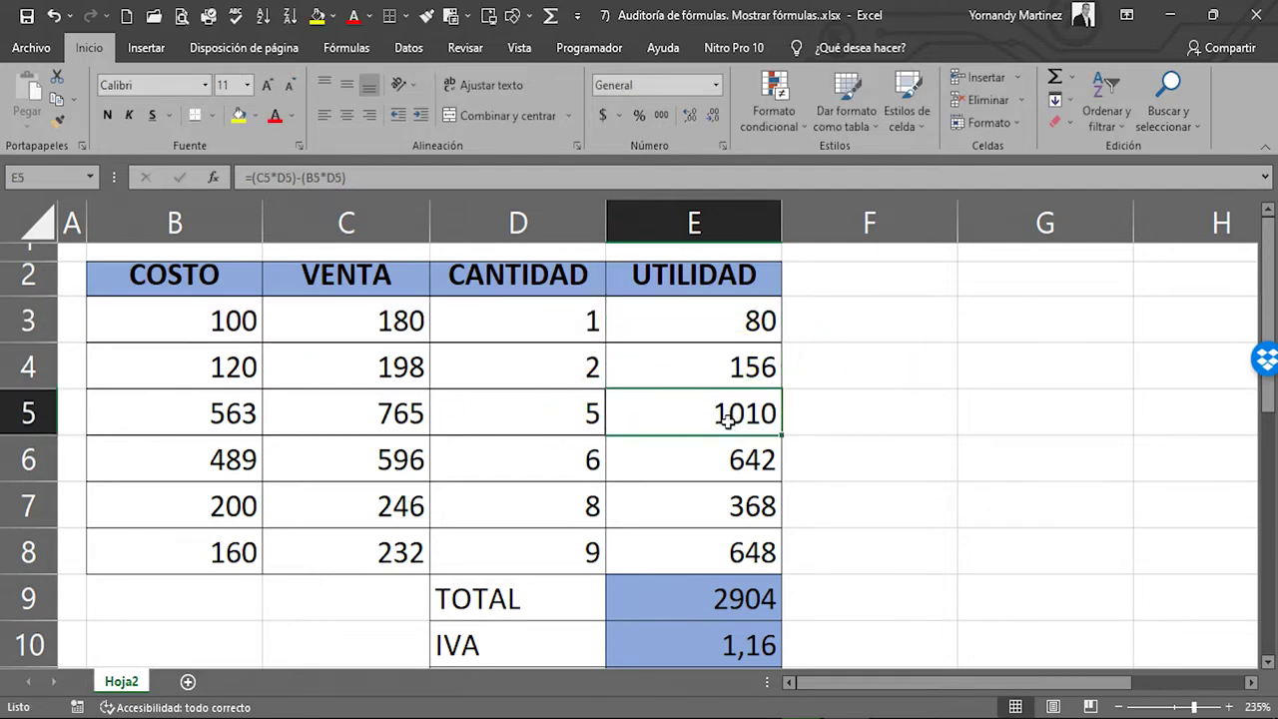
left_click(737, 464)
left_click(741, 504)
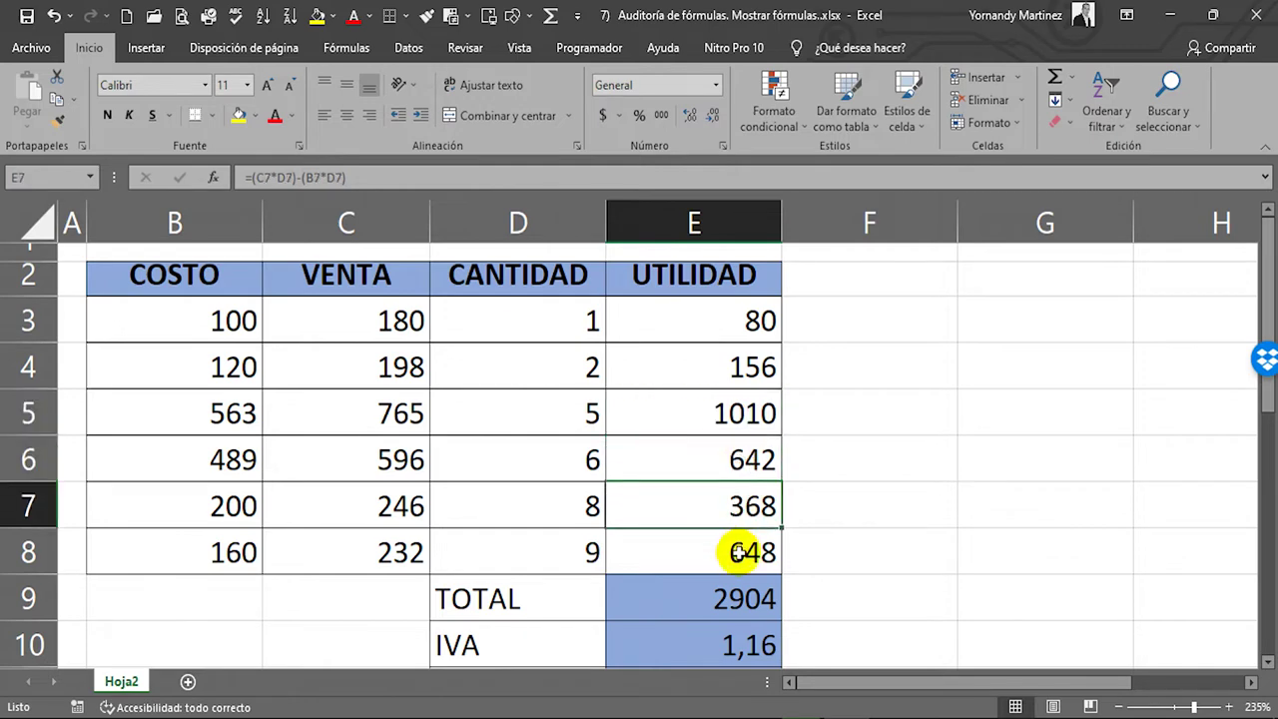
left_click(739, 552)
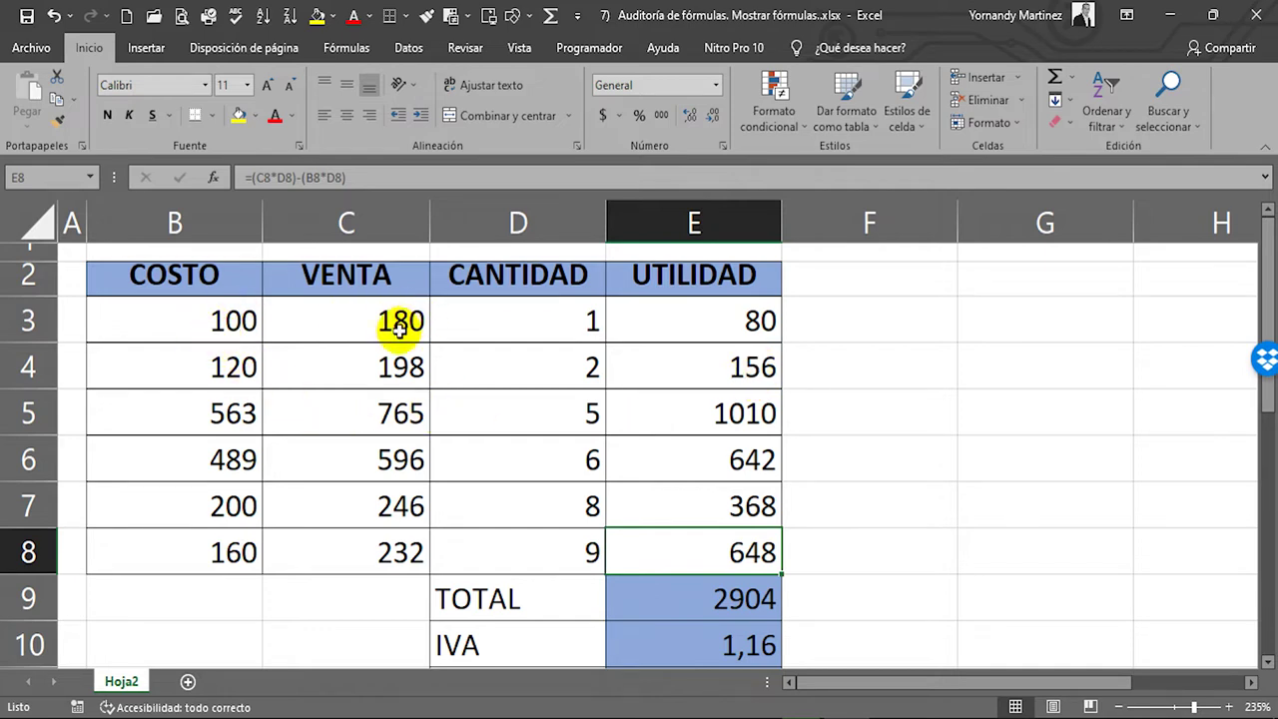
Step: Inspect the TOTAL formula in E9, the IVA factor in E10 and the final TOTAL formula in E11
left_click(761, 596)
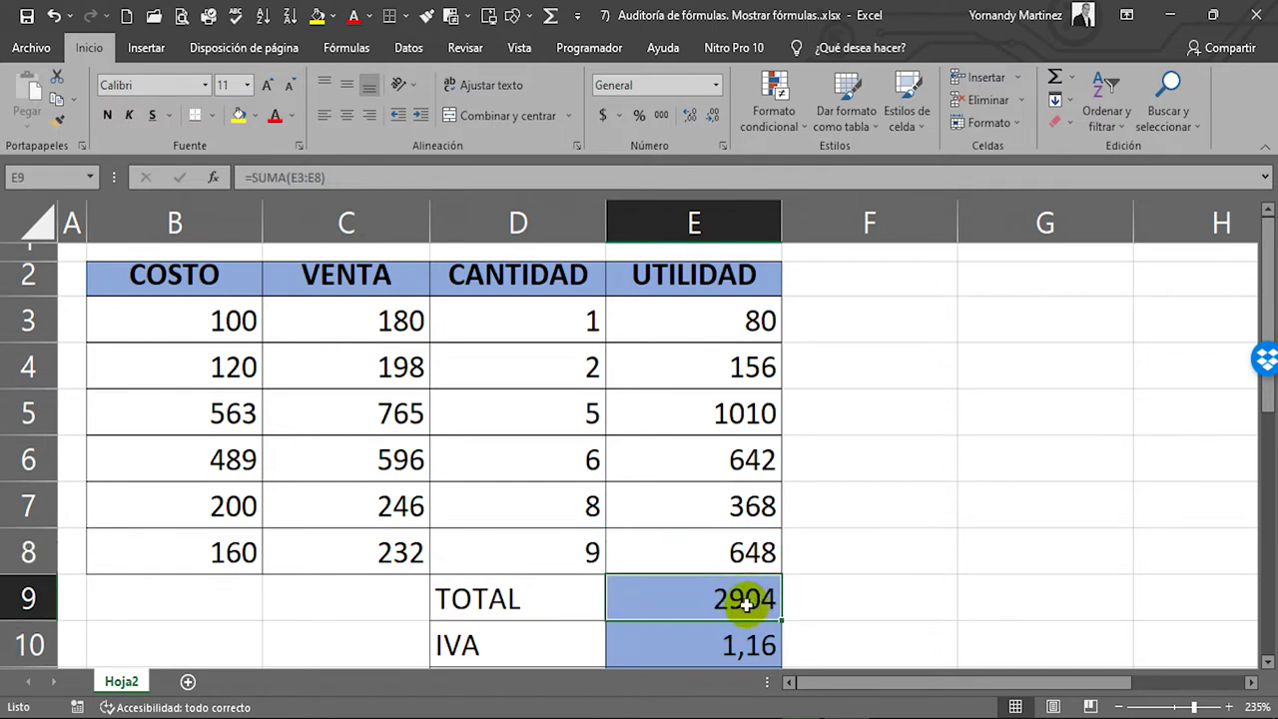
double_click(747, 600)
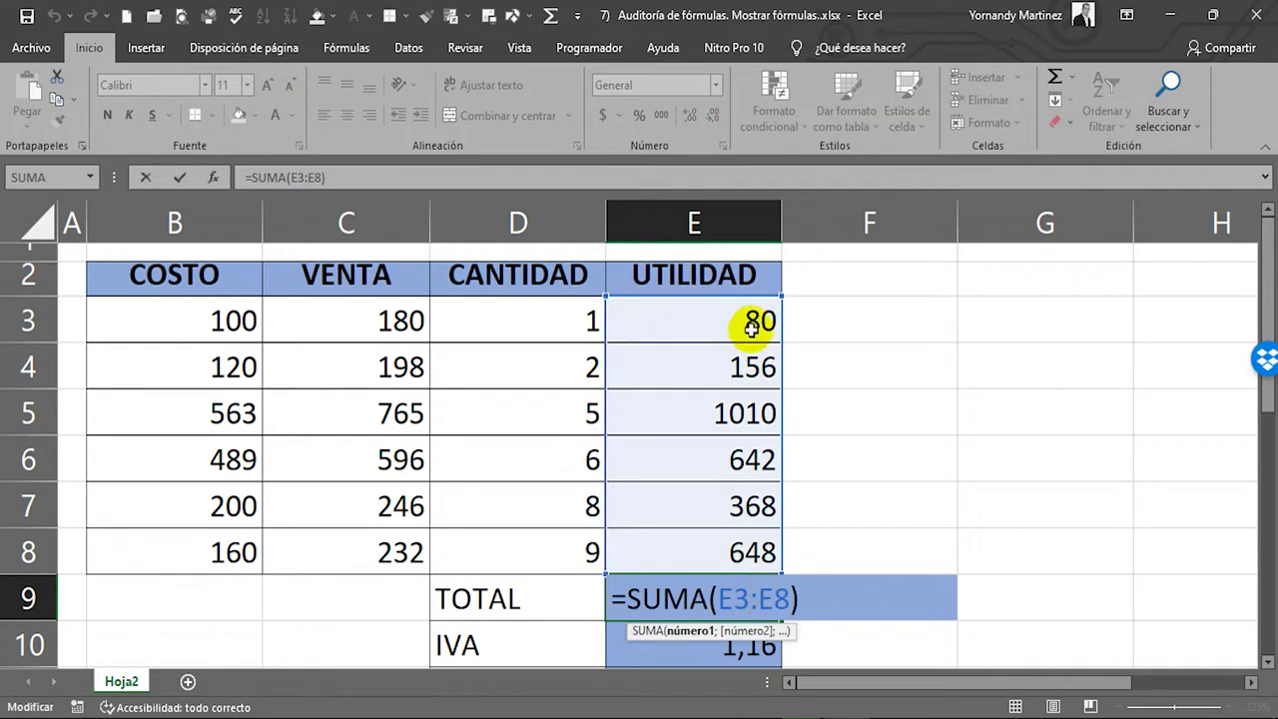
key("Escape")
left_click(744, 645)
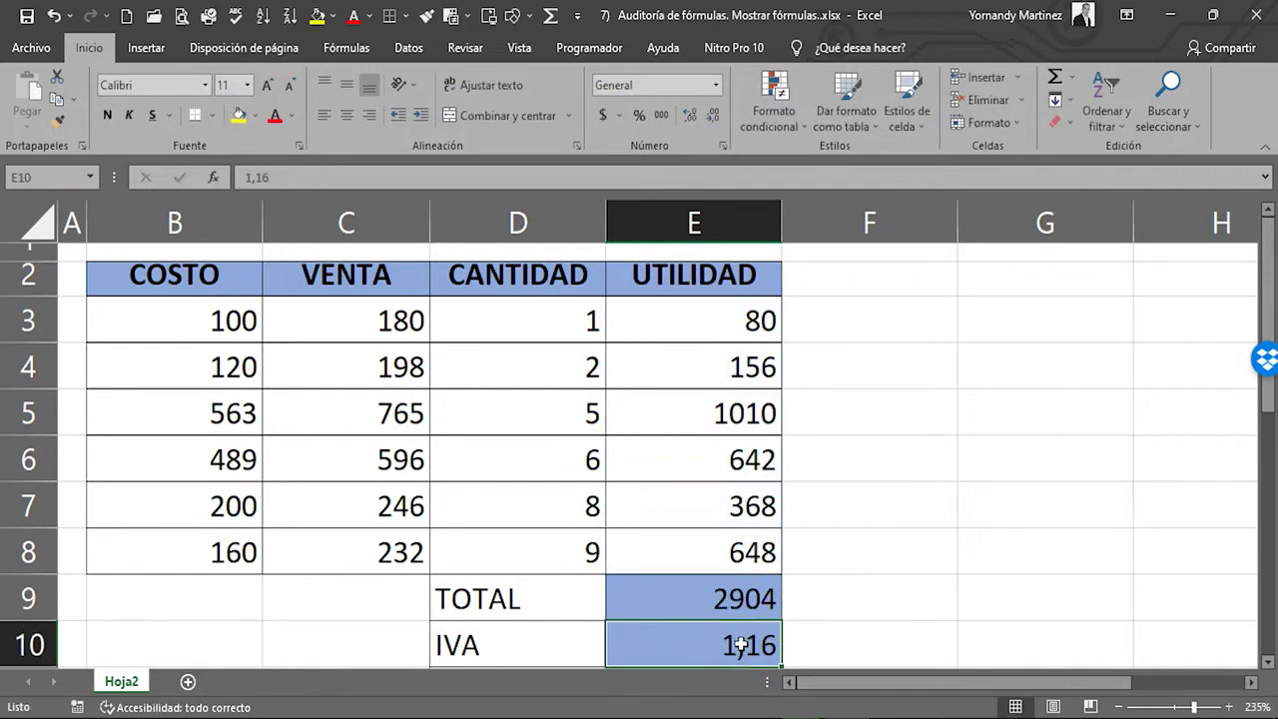
left_click(1266, 661)
left_click(1267, 661)
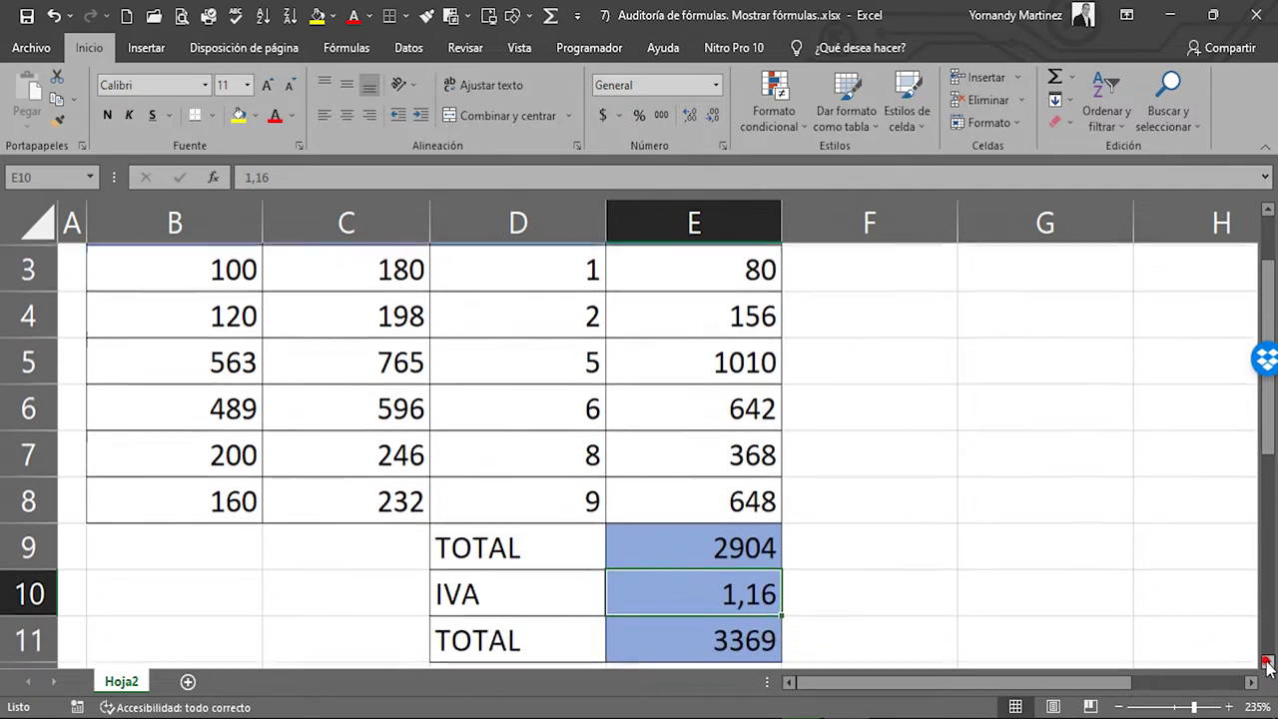
left_click(717, 576)
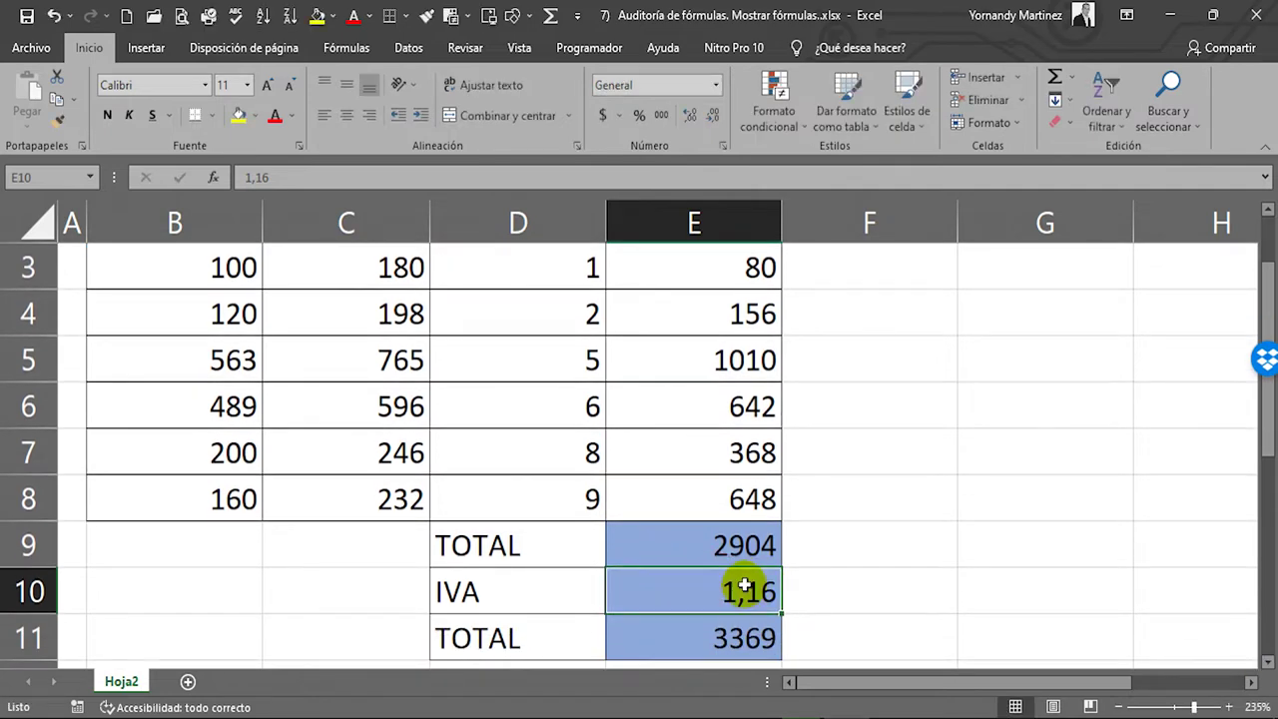
left_click(741, 653)
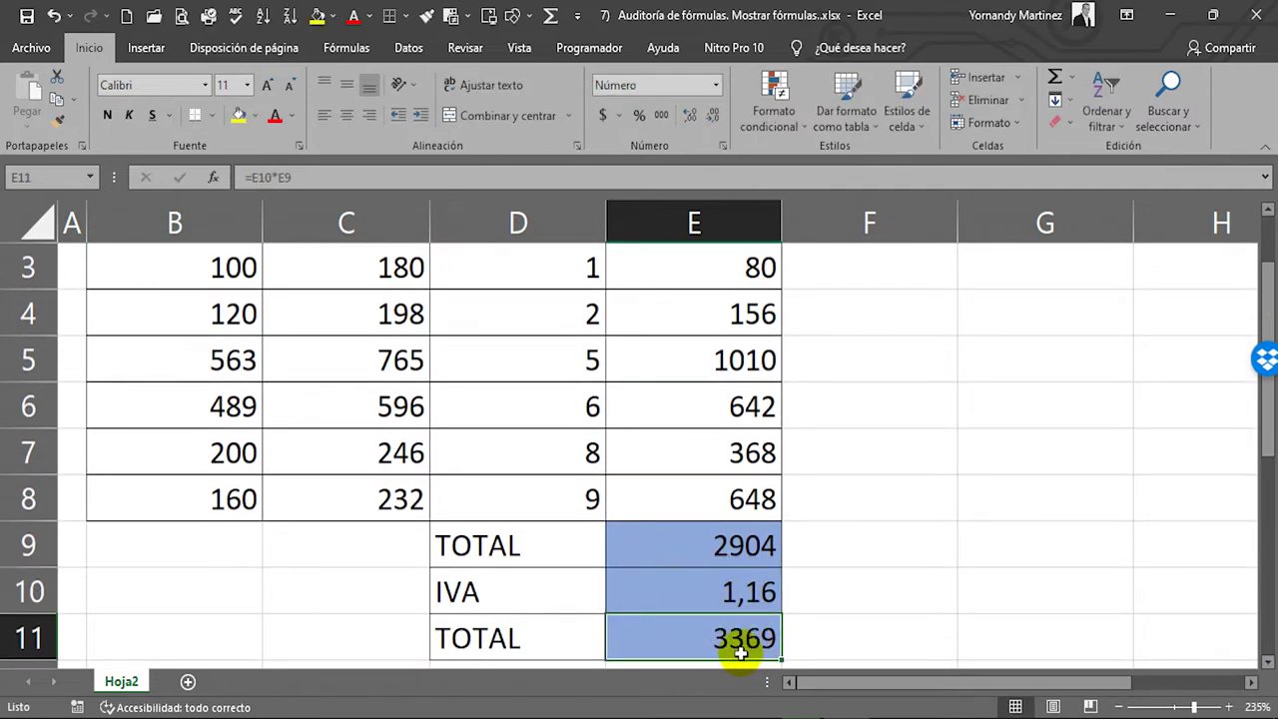
double_click(739, 644)
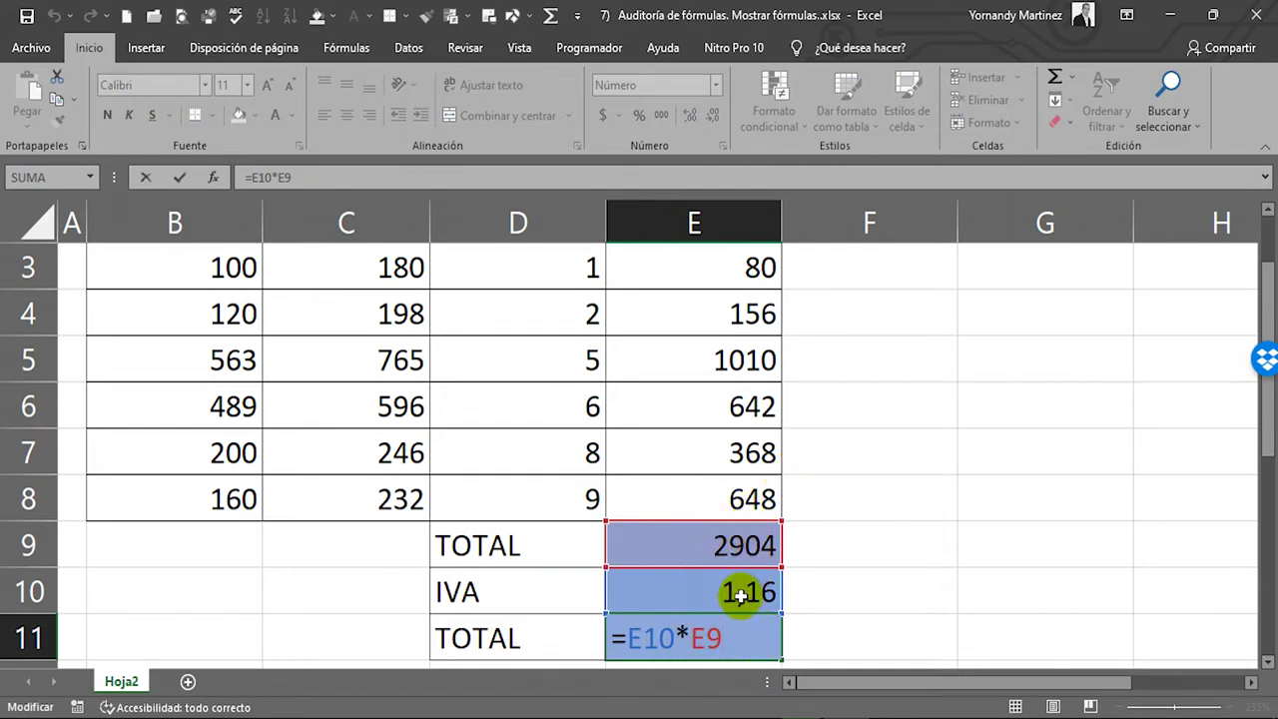
key("Escape")
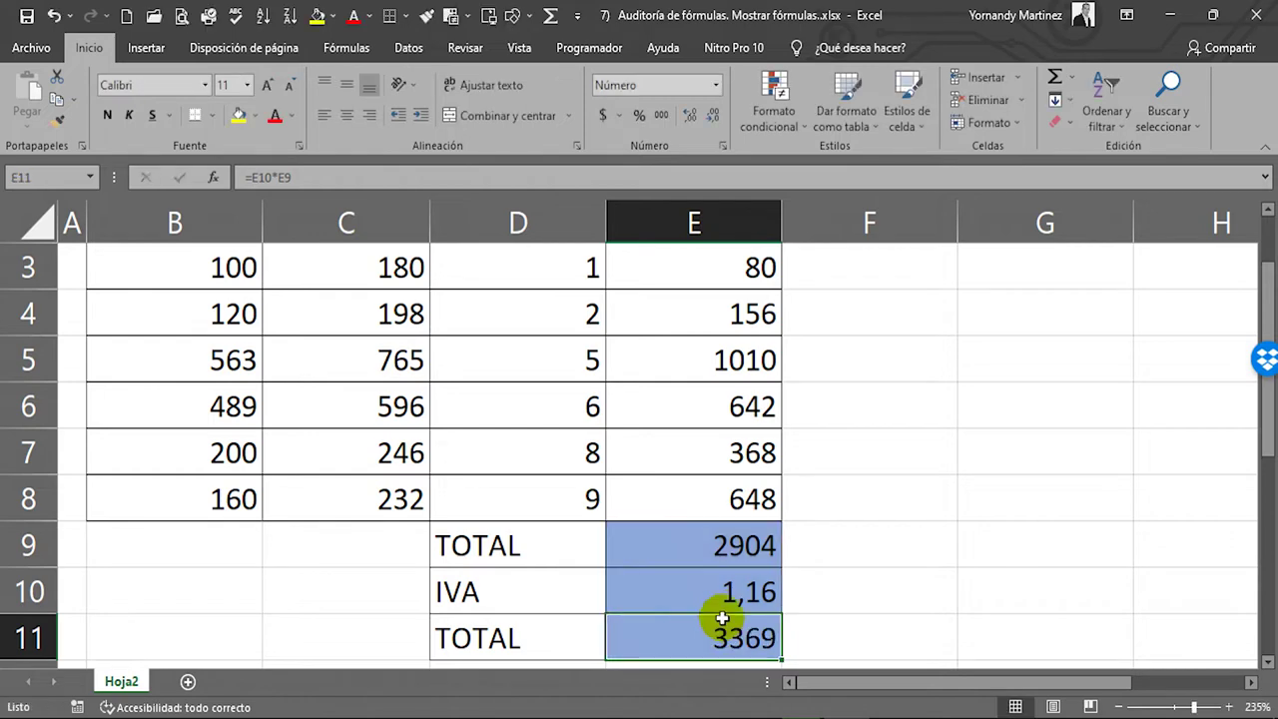
Step: Trace the precedents of the UTILIDAD formula in E5 and remove the tracer arrows again
left_click(1267, 210)
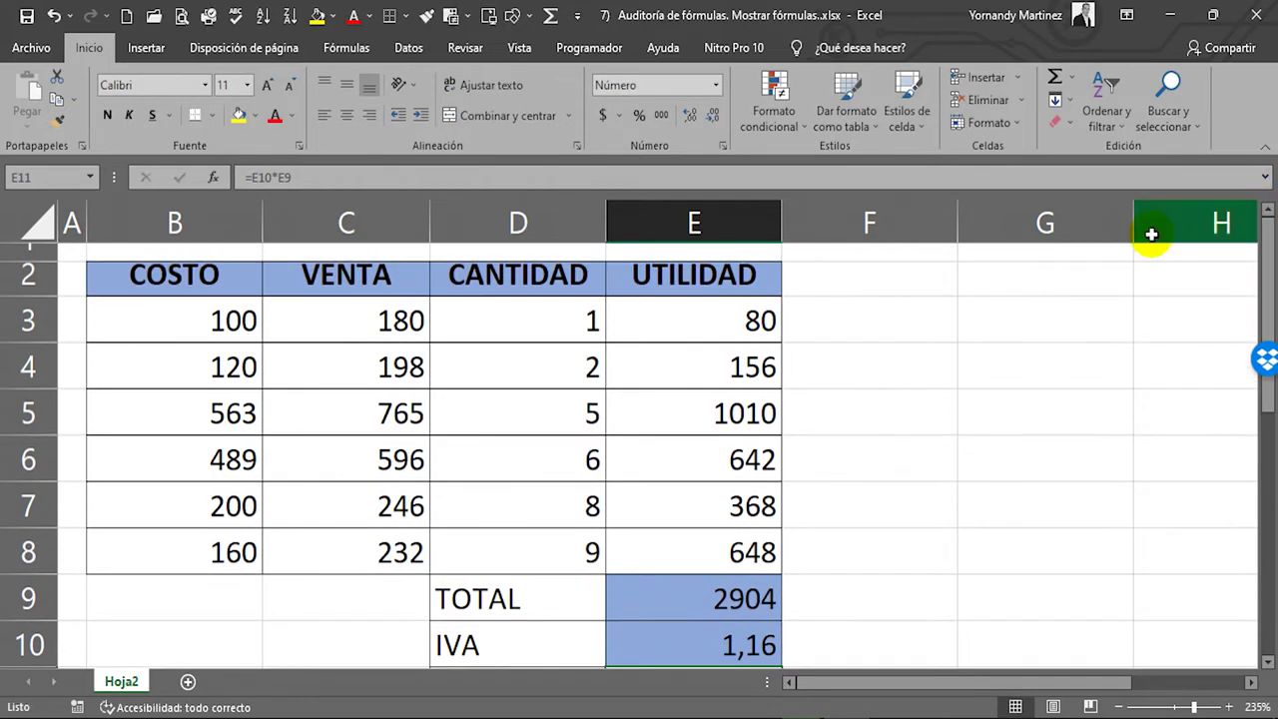
left_click(698, 324)
left_click(719, 377)
left_click(737, 450)
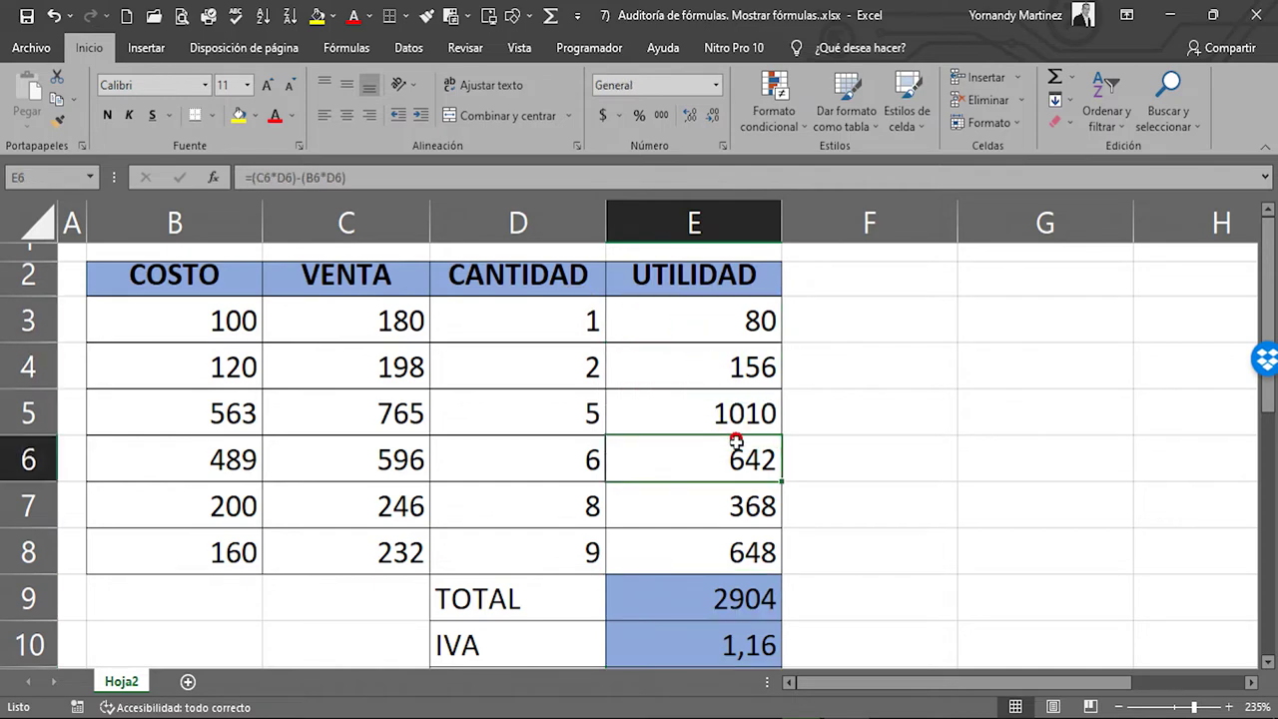
left_click(739, 419)
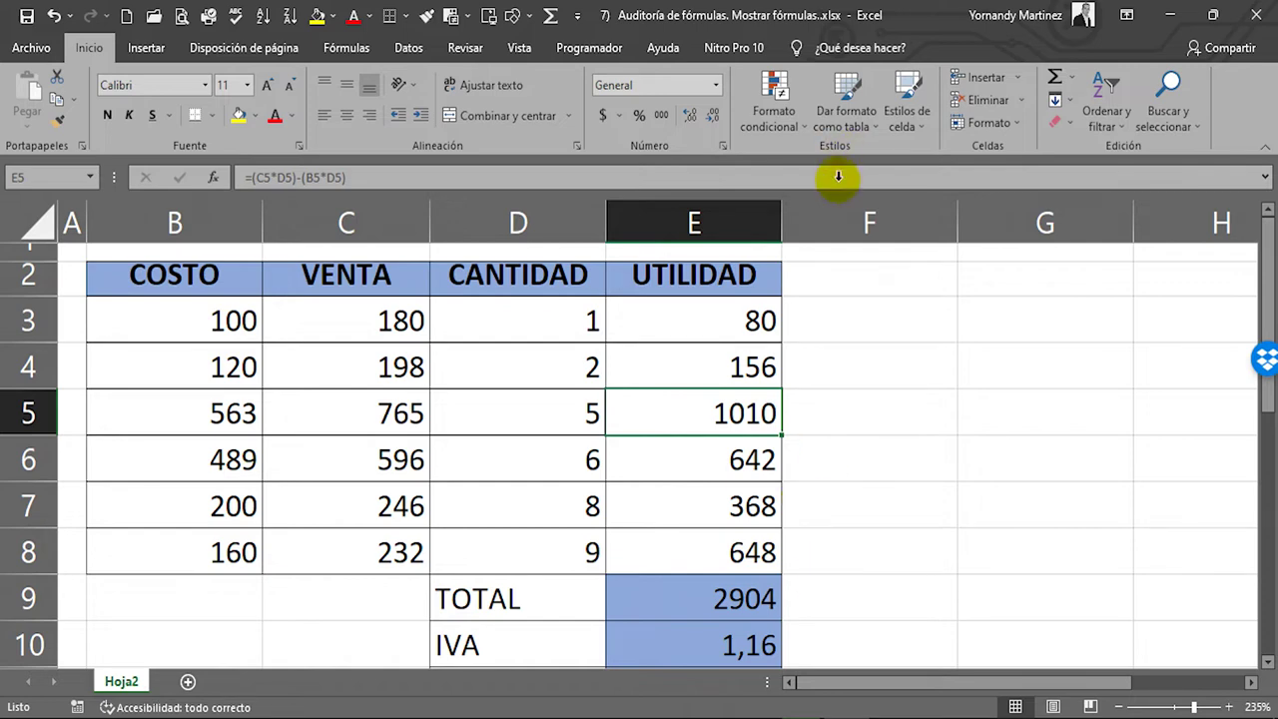
left_click(345, 47)
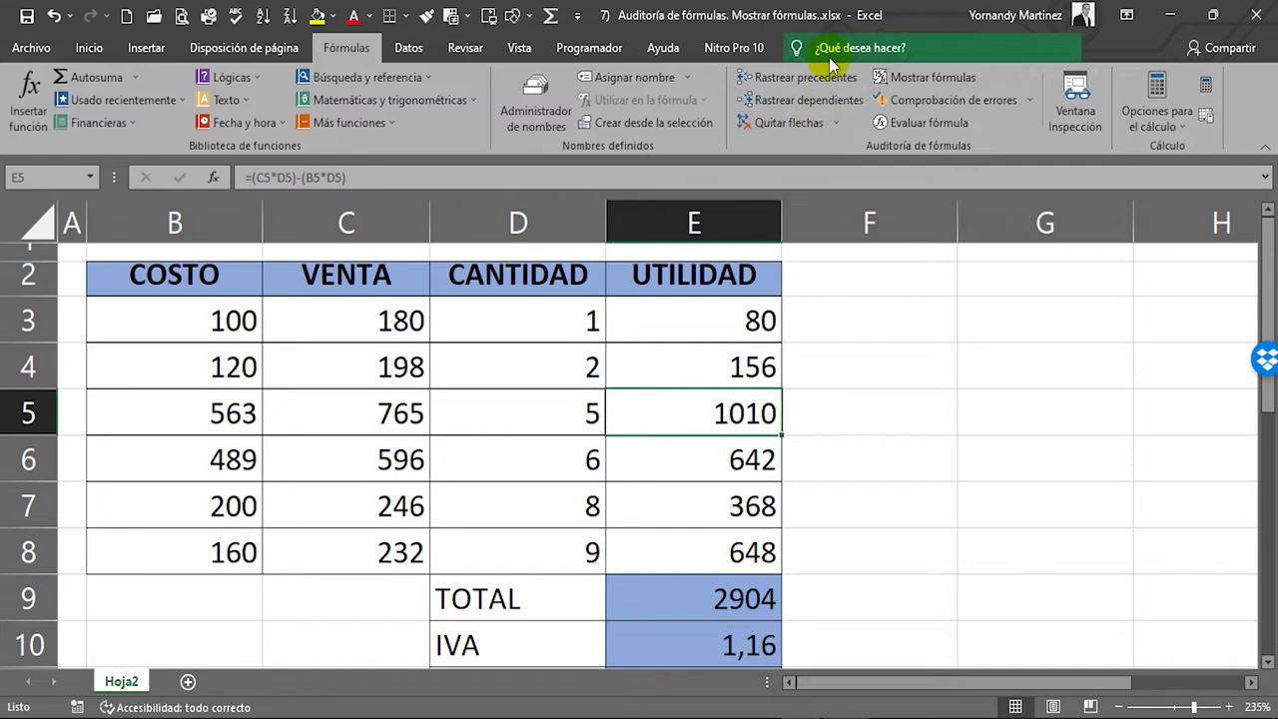
left_click(802, 88)
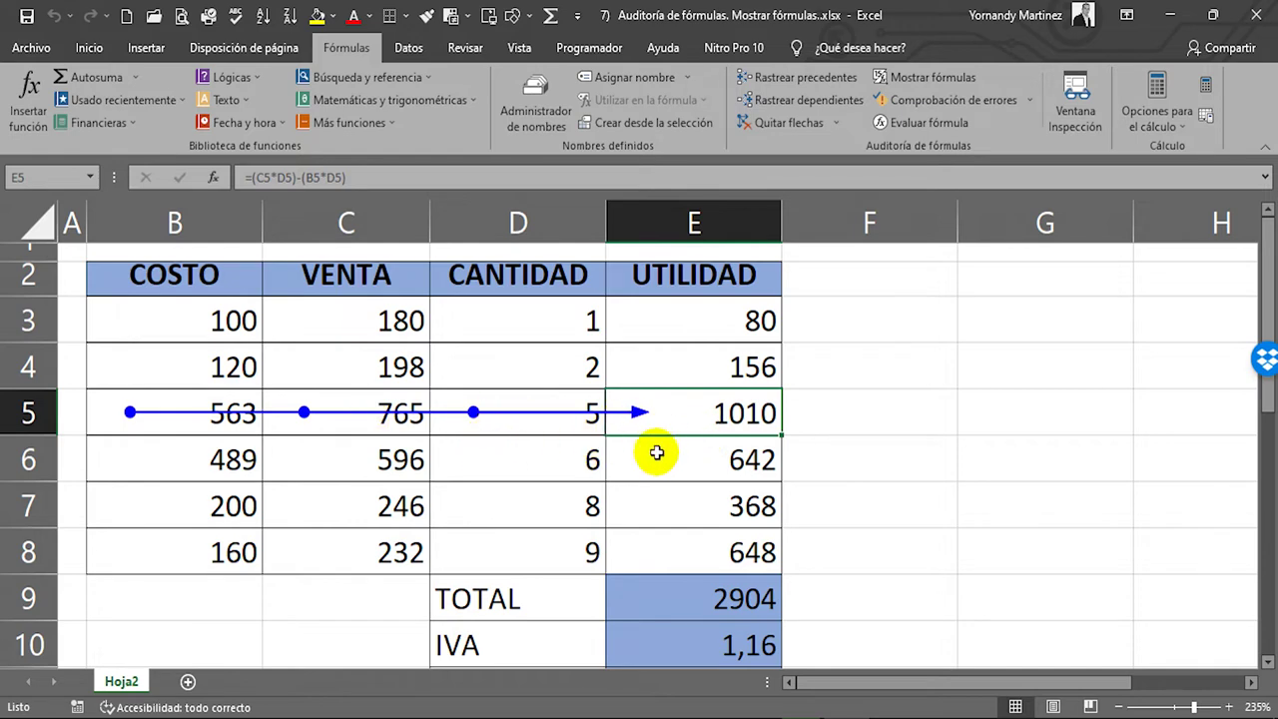
left_click(834, 80)
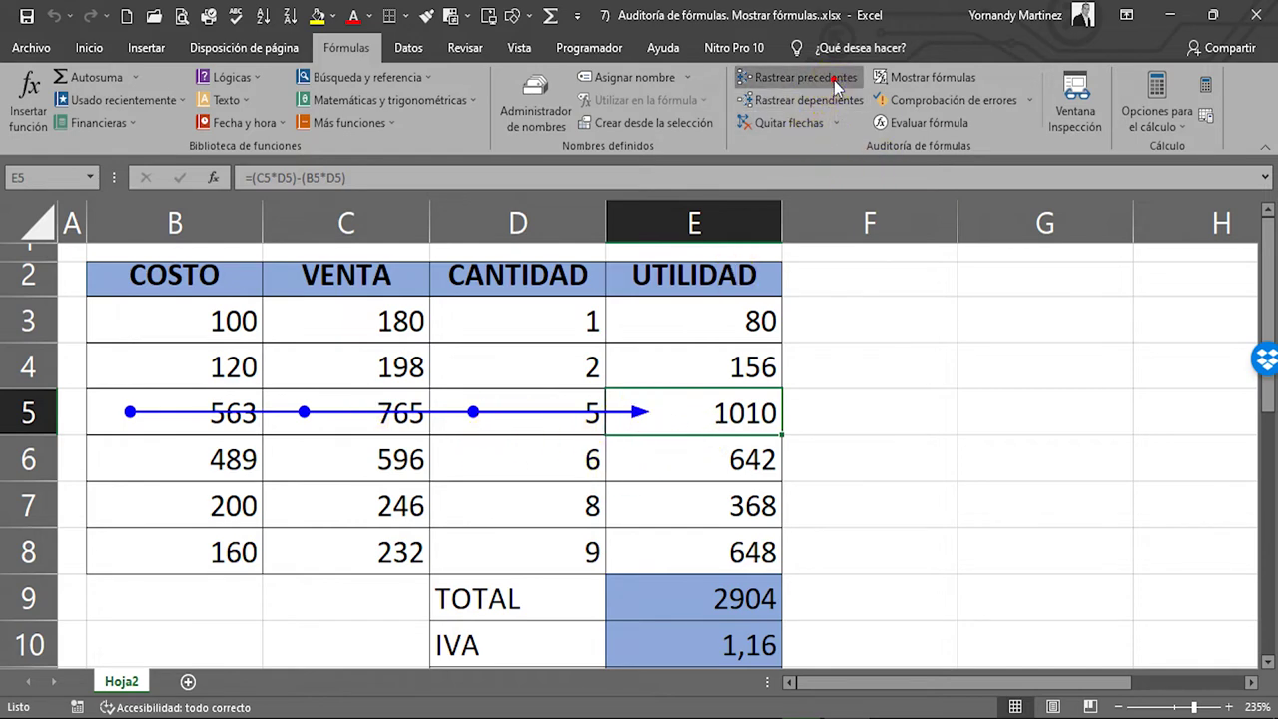
left_click(809, 79)
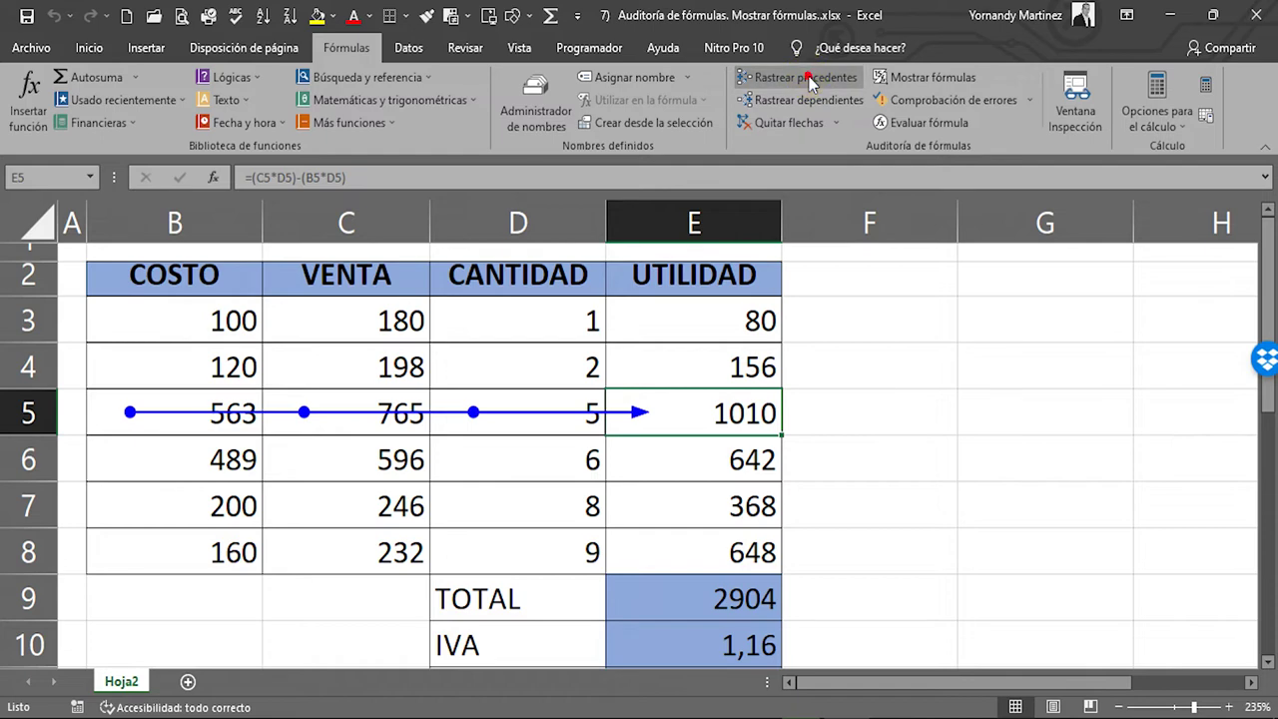
left_click(793, 79)
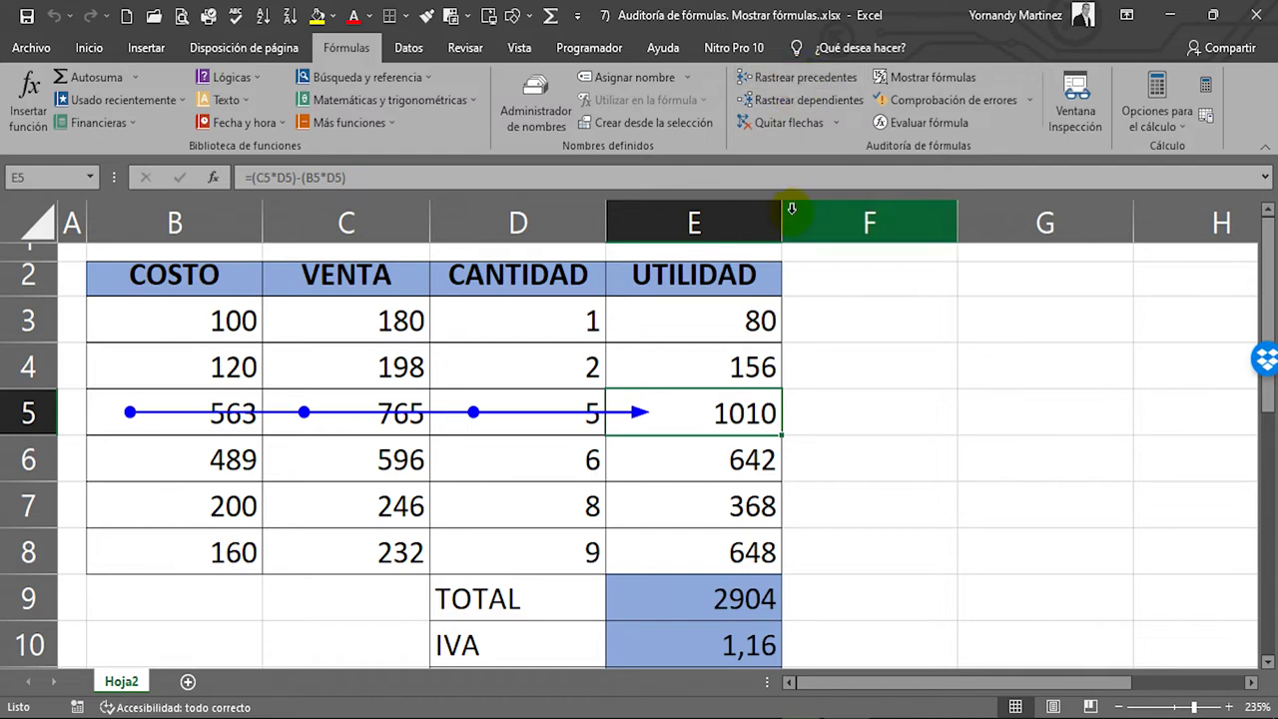
left_click(783, 127)
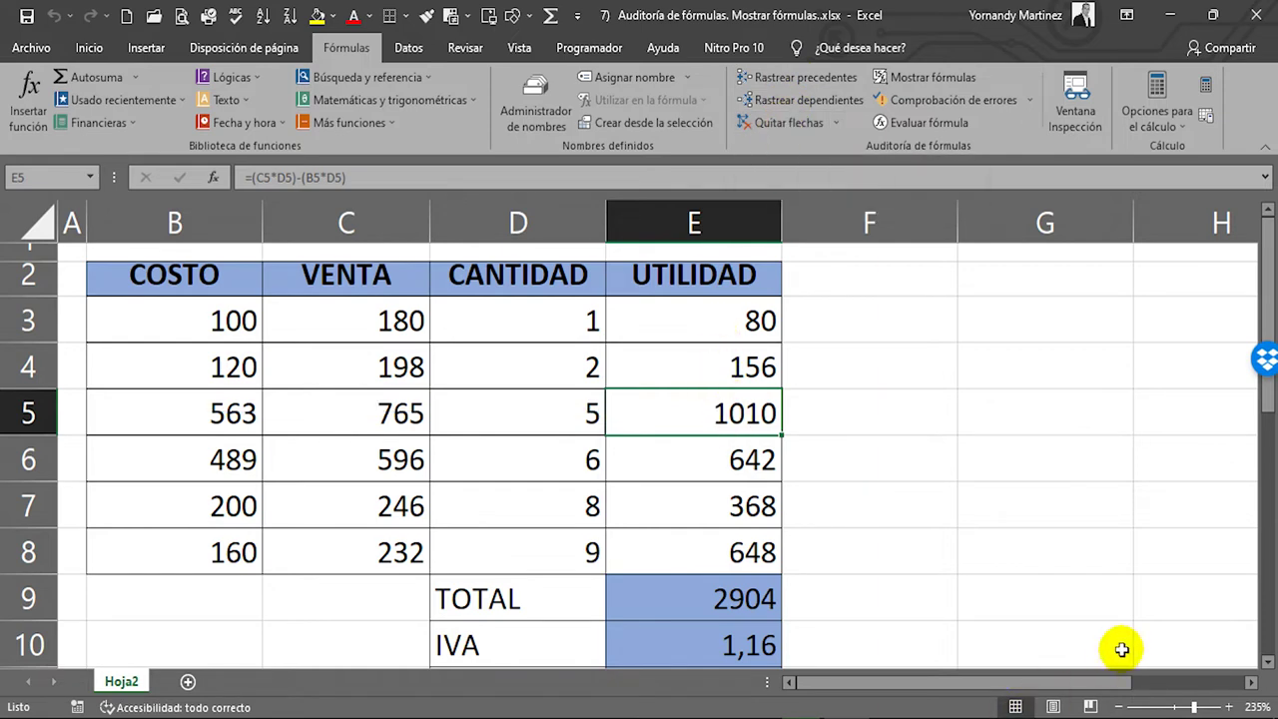
Step: Trace the precedents of the TOTAL formula in cell E9
left_click(1266, 663)
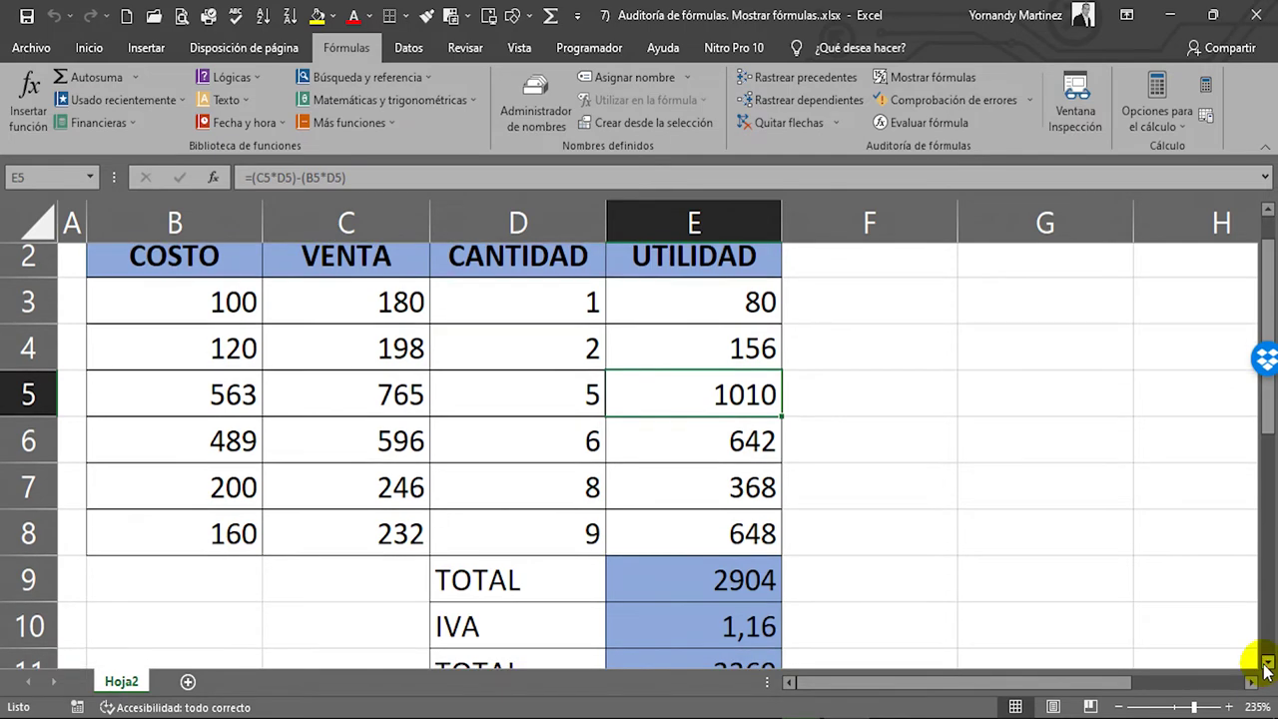
left_click(767, 550)
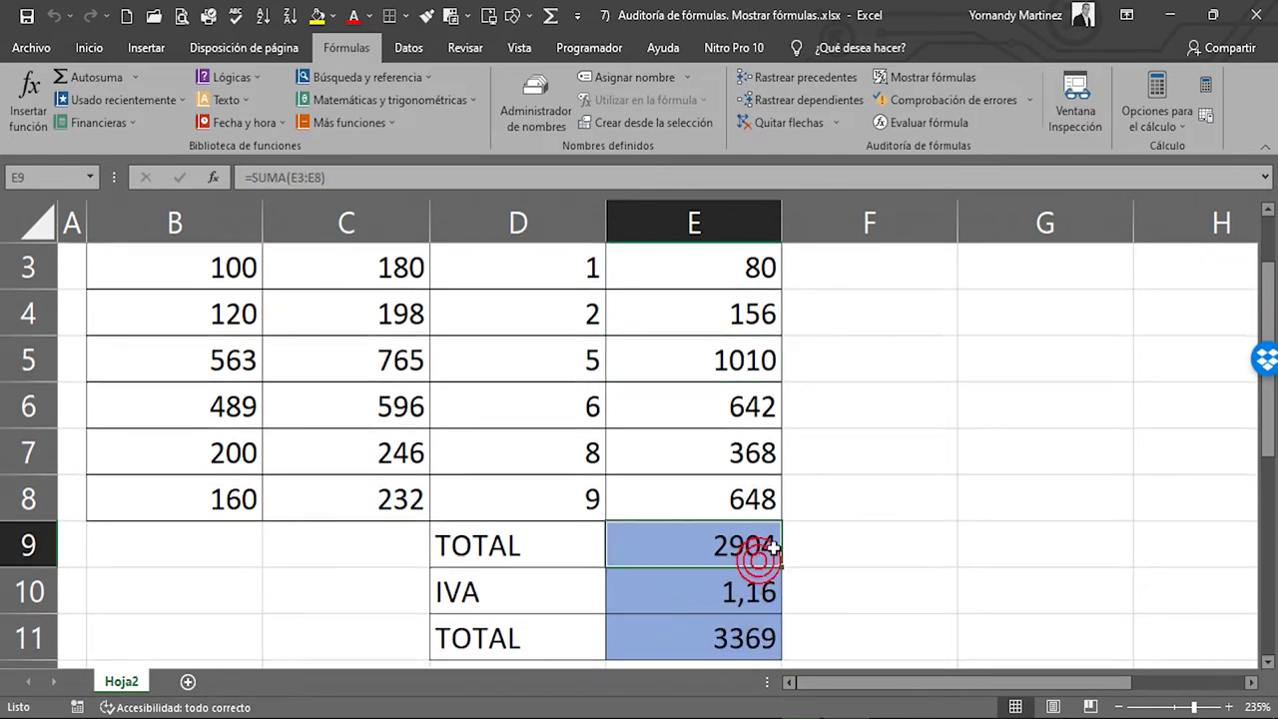
key("F2")
key("Escape")
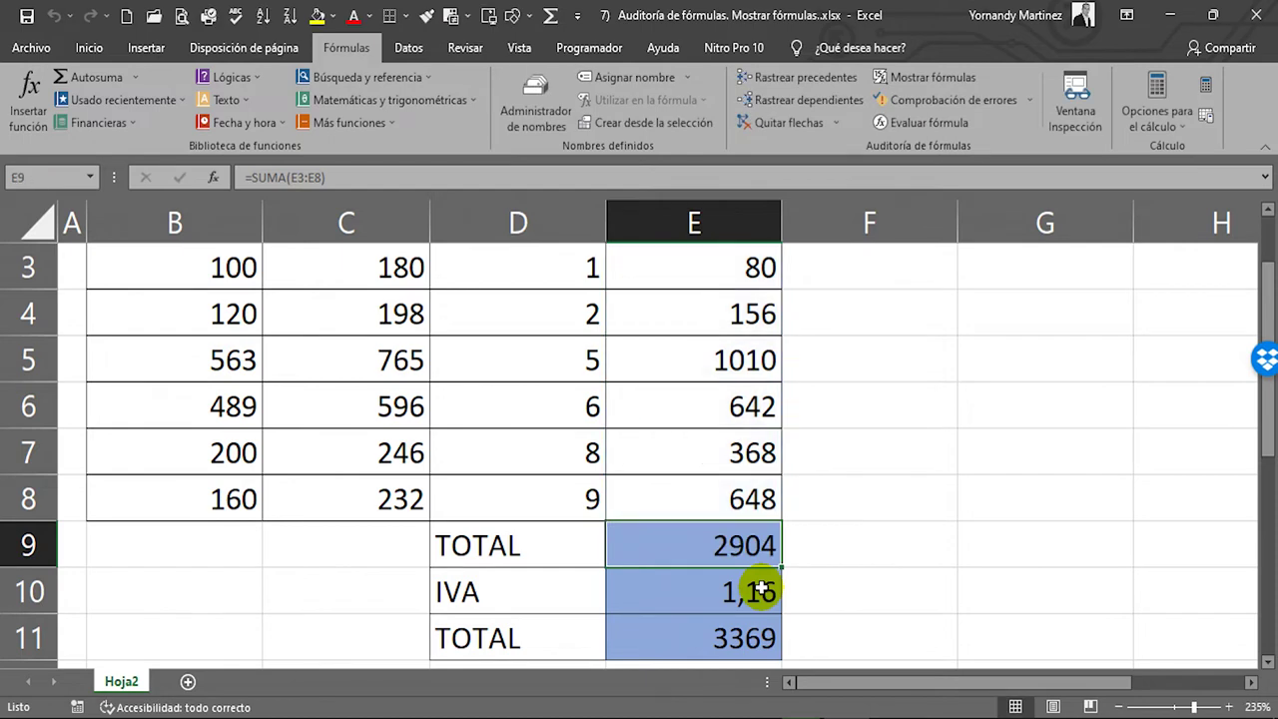
left_click(809, 79)
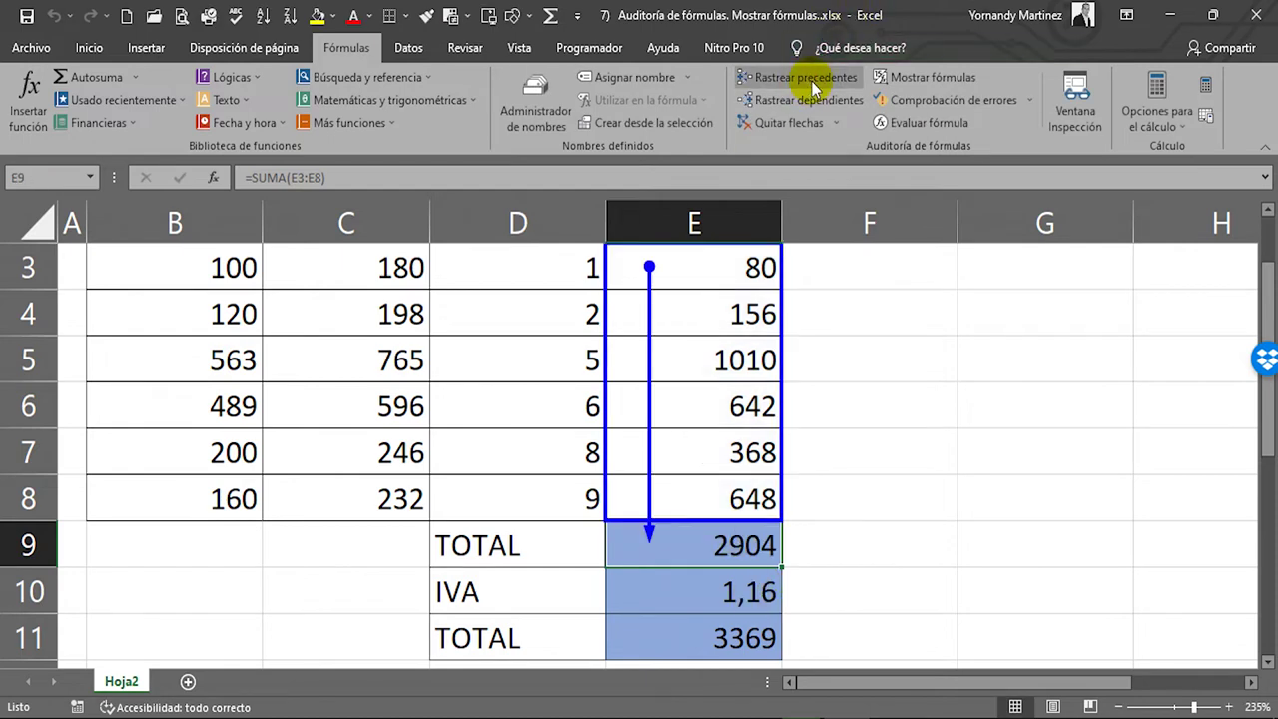
left_click(1266, 212)
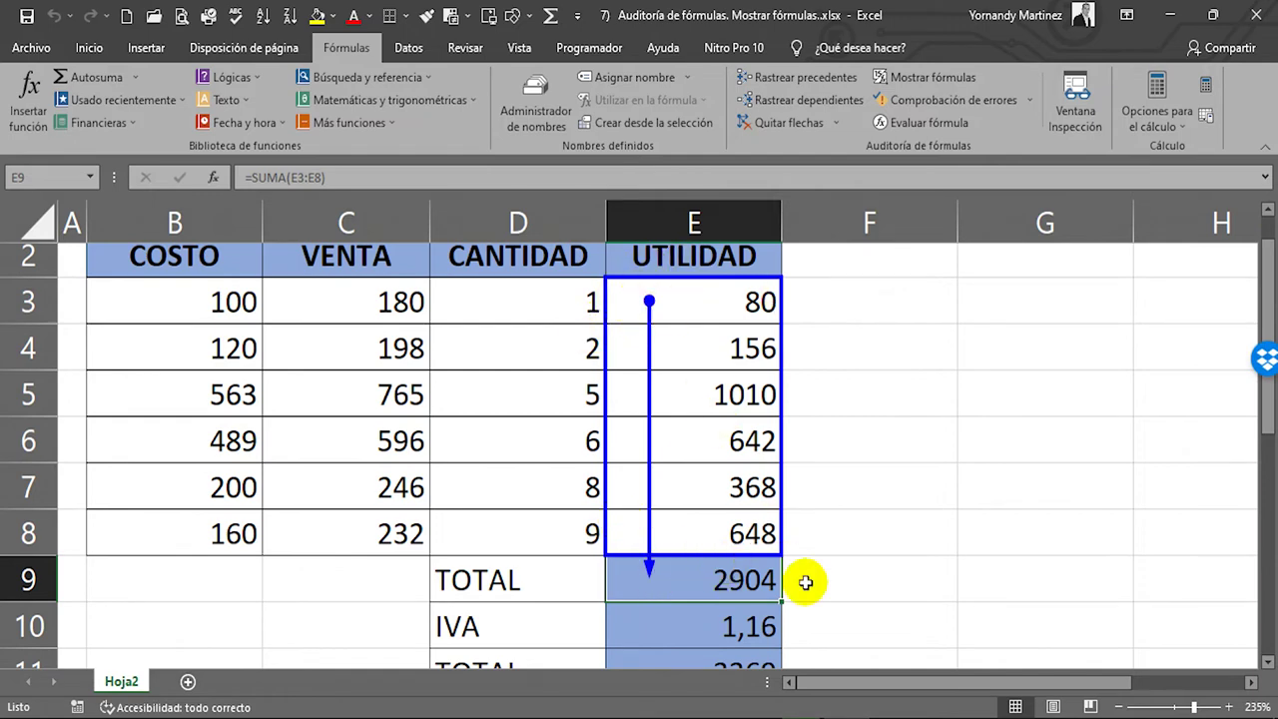
Step: Extend the precedent trace of the TOTAL formula in E9 to the COSTO, VENTA and CANTIDAD cells, and clear the tracer arrows
left_click(806, 80)
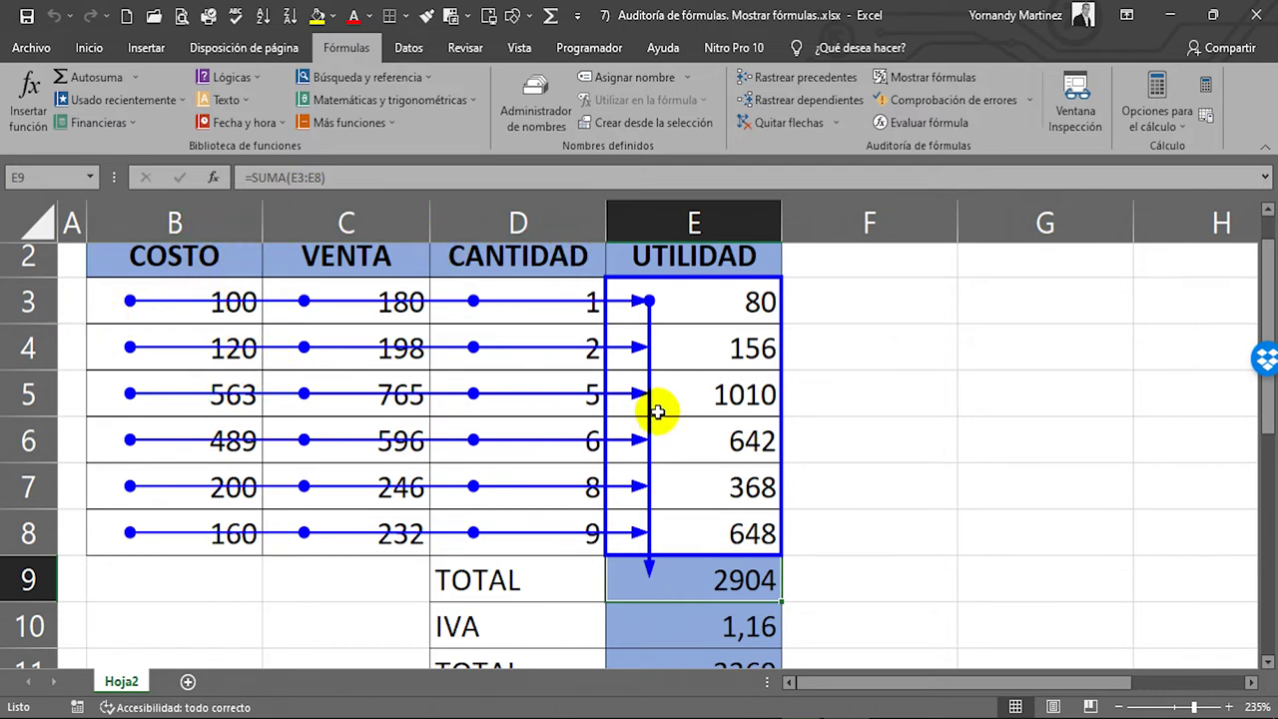
left_click(796, 88)
left_click(796, 87)
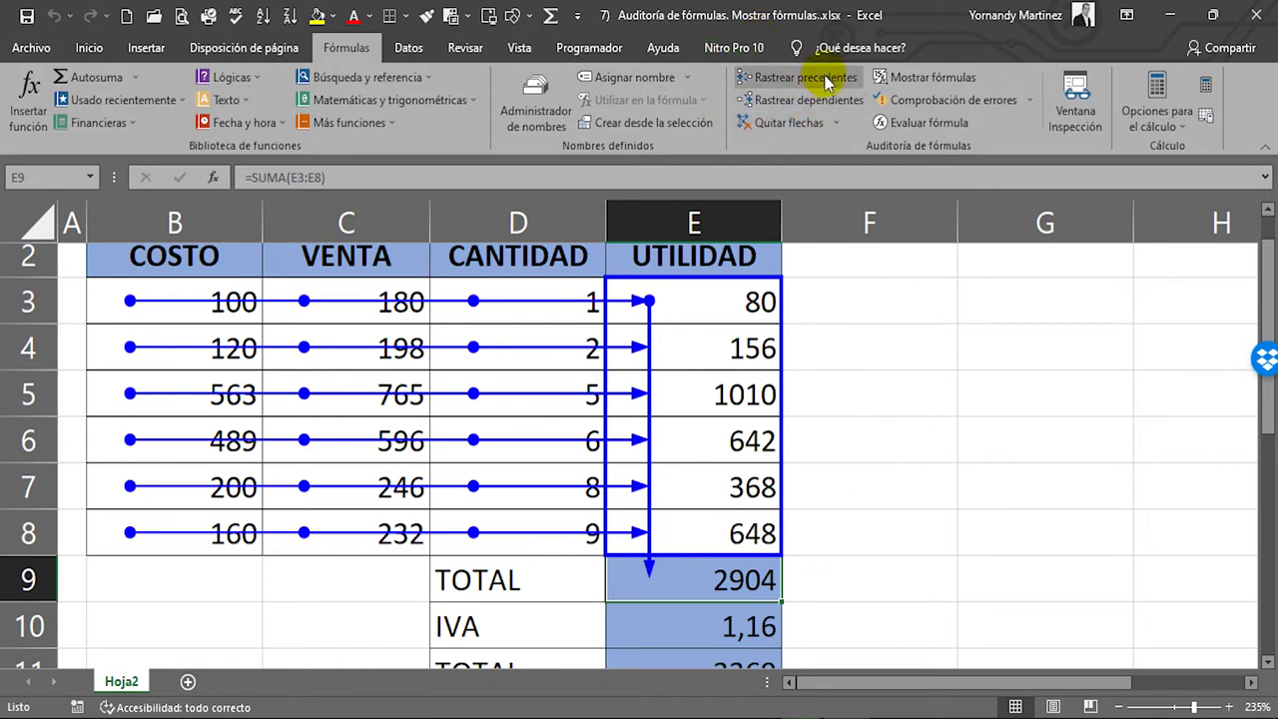
left_click(770, 124)
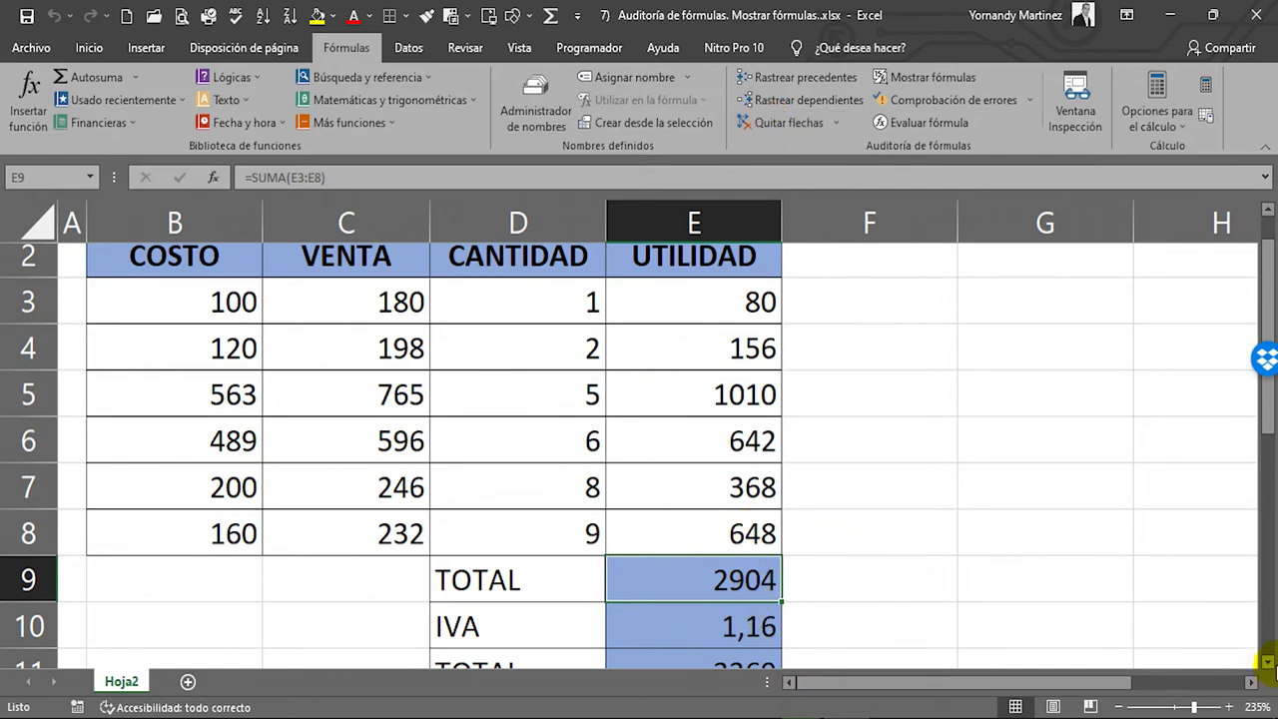
Step: Trace the dependents of the TOTAL formula in cell E9
left_click(1266, 662)
left_click(1266, 662)
left_click(1266, 662)
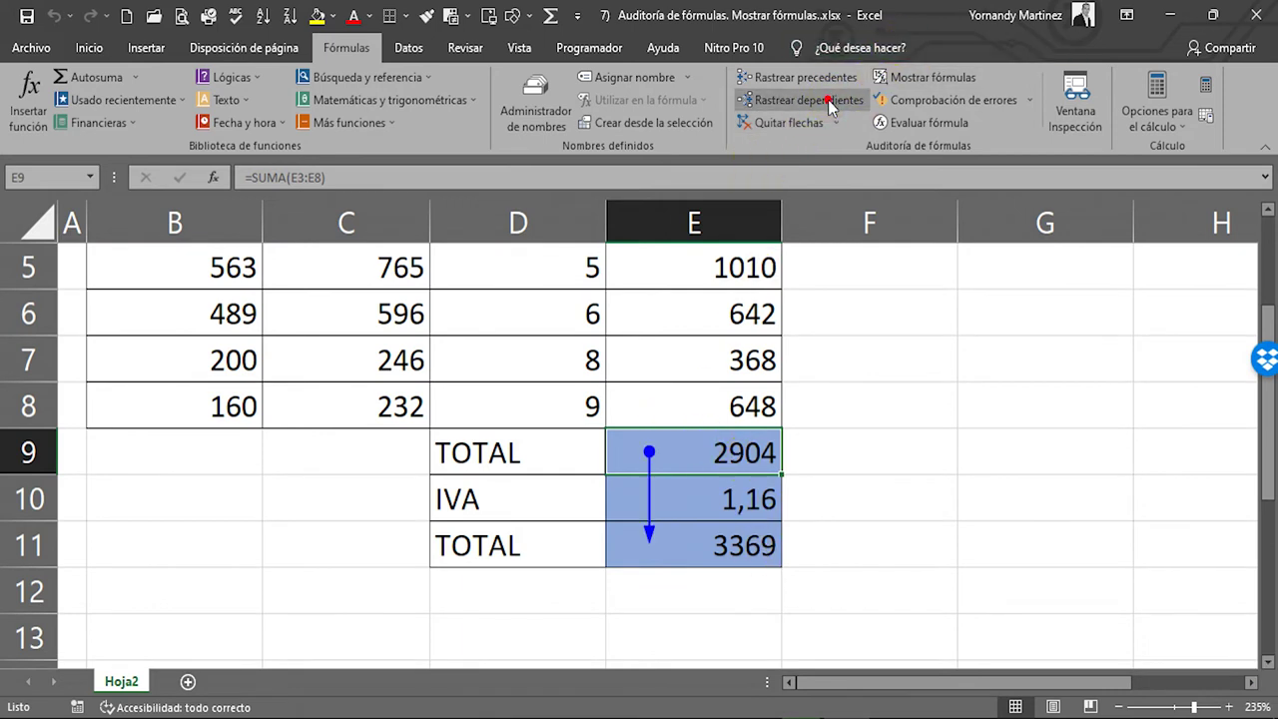
Step: Compare the final TOTAL formula in E11 with the TOTAL formula in E9, and remove the dependent arrow
left_click(717, 561)
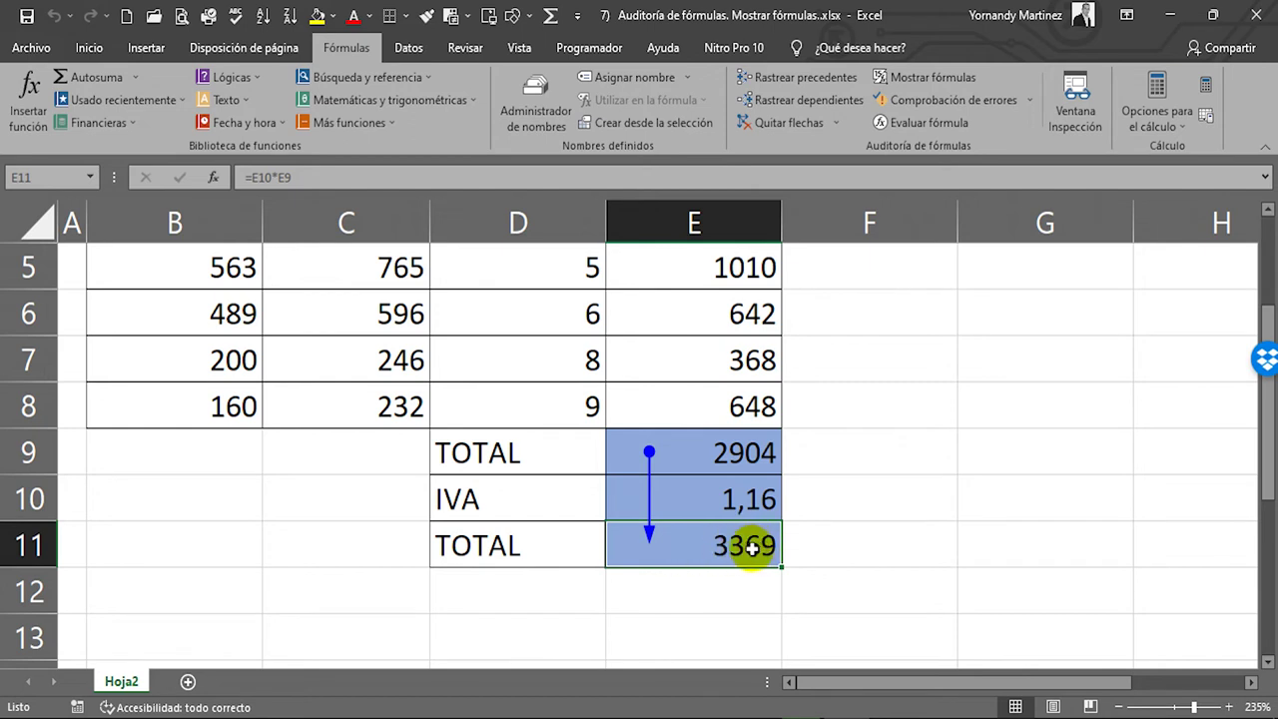
left_click(706, 455)
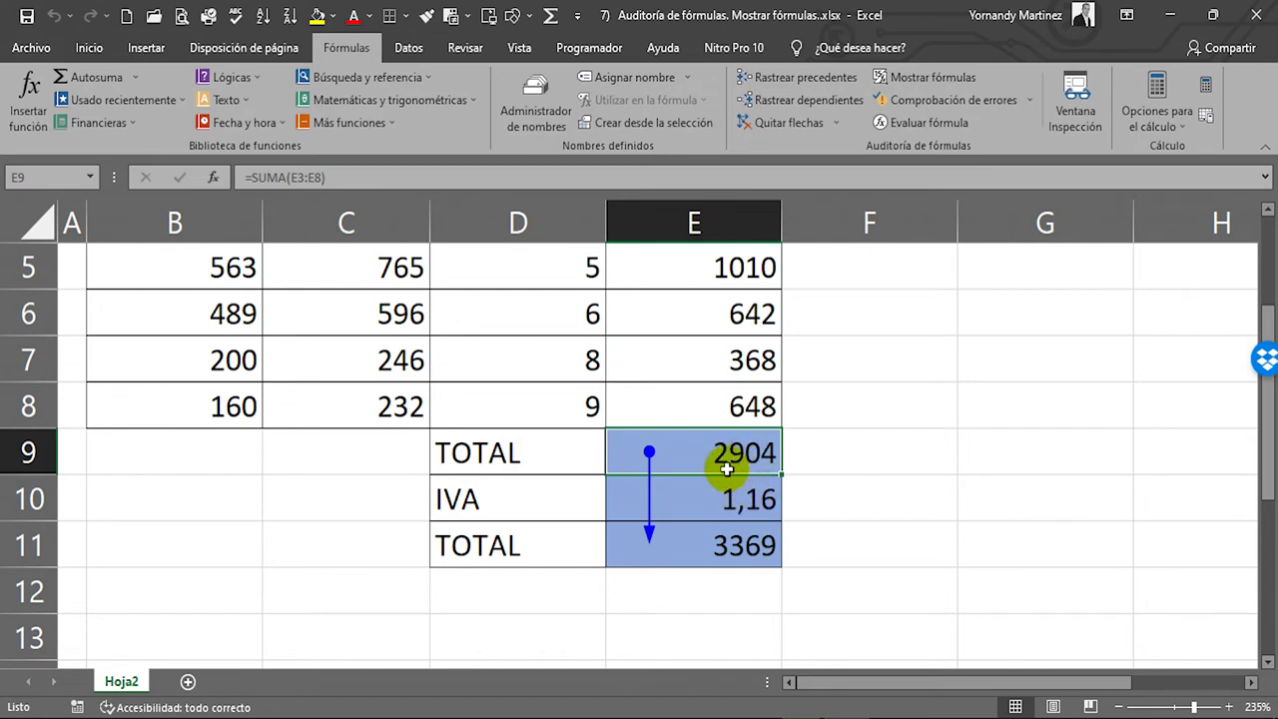
left_click(724, 548)
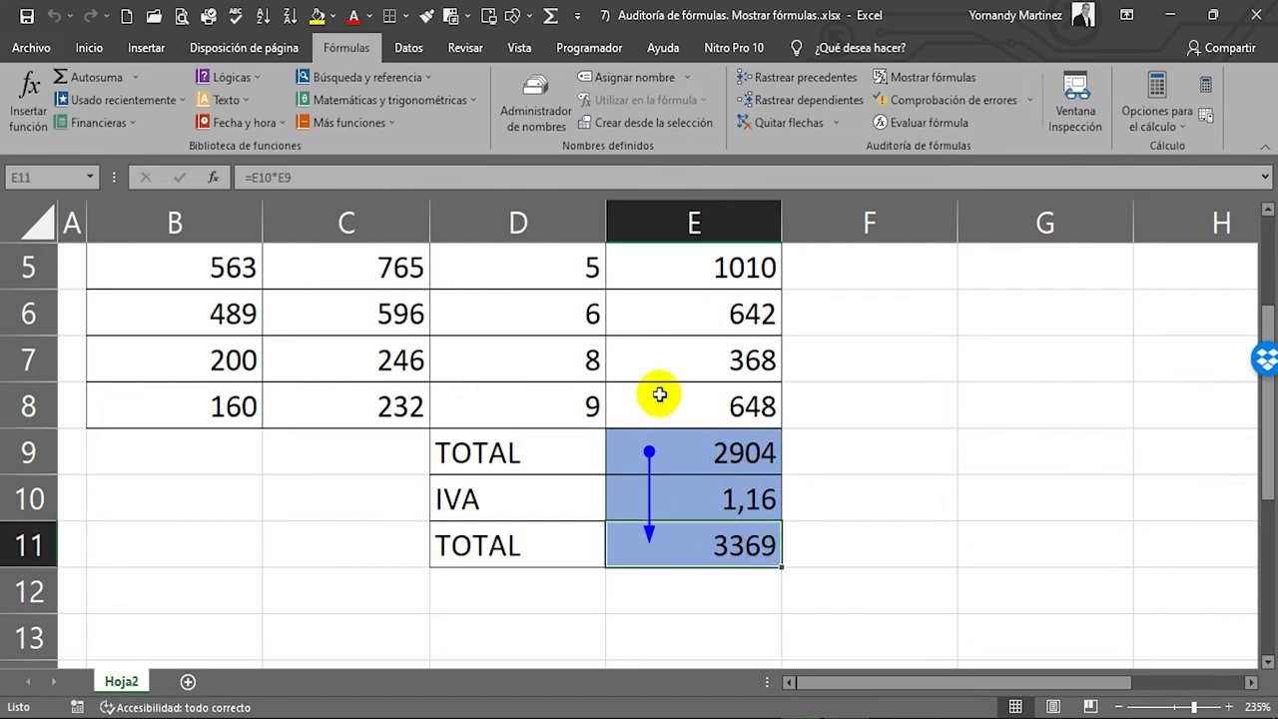
left_click(689, 449)
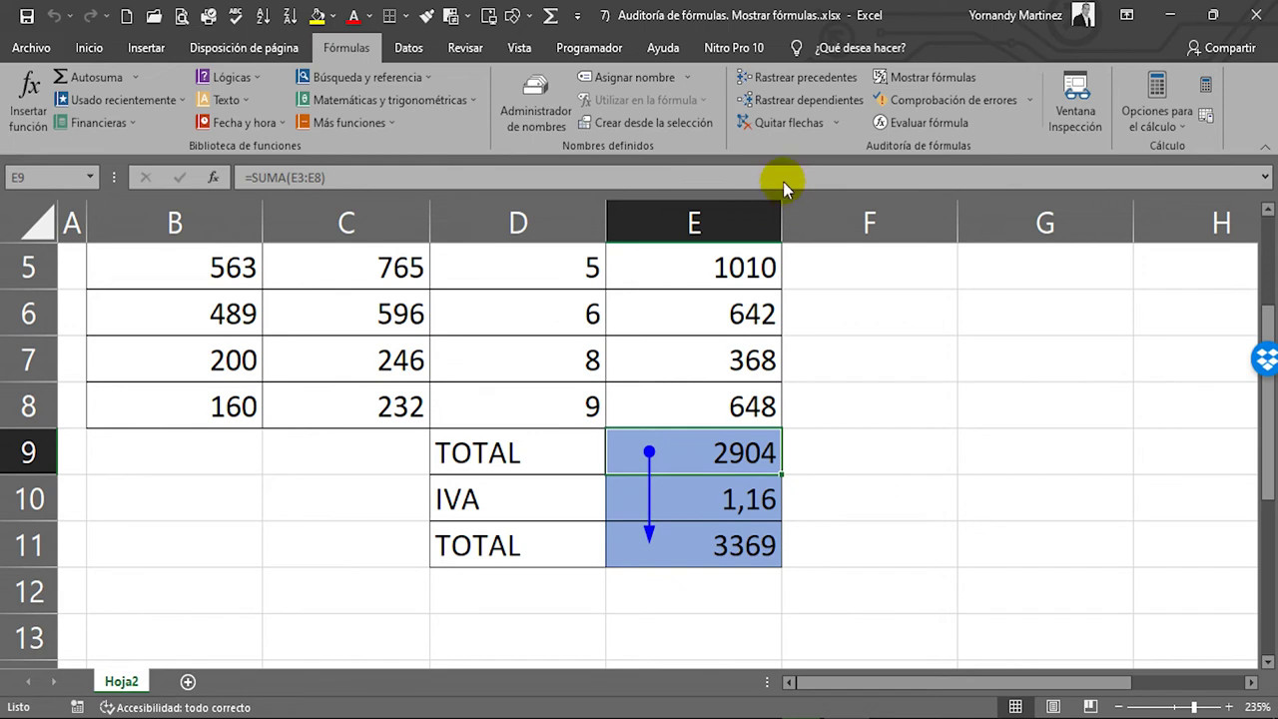
left_click(757, 124)
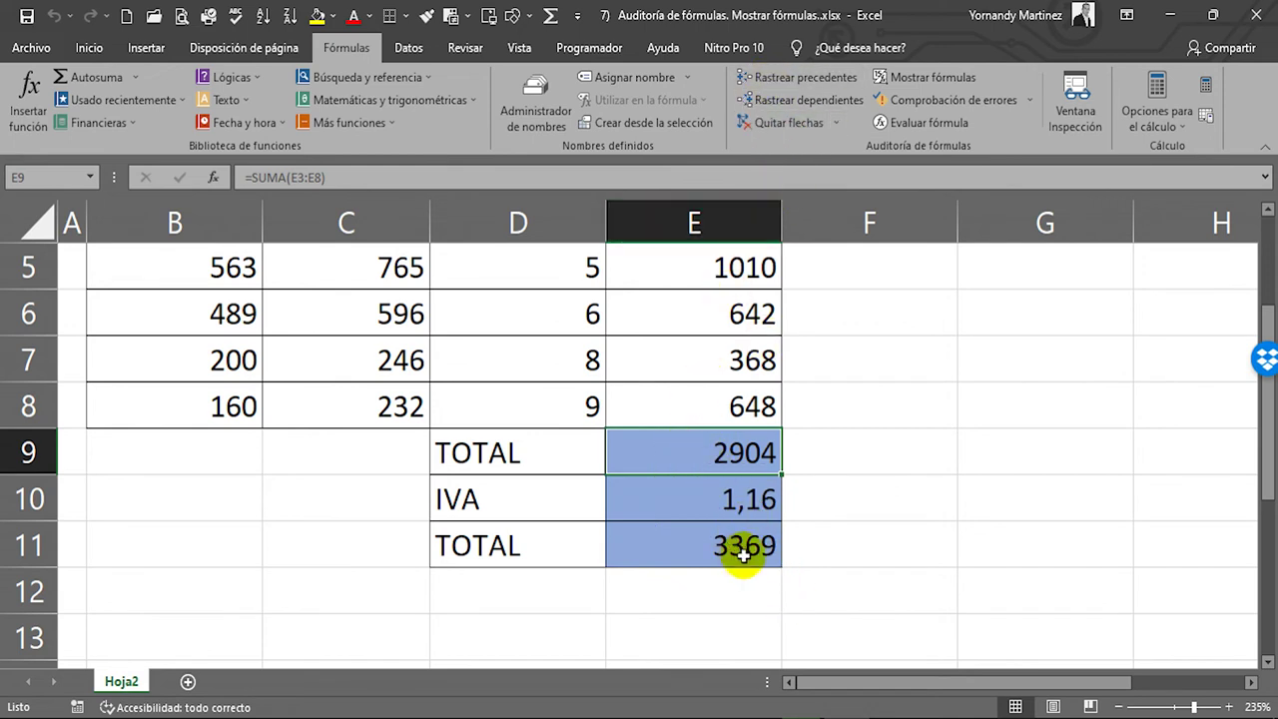
Step: Trace the precedents of the final TOTAL formula in E11 through every level, back to the COSTO, VENTA and CANTIDAD cells
left_click(709, 555)
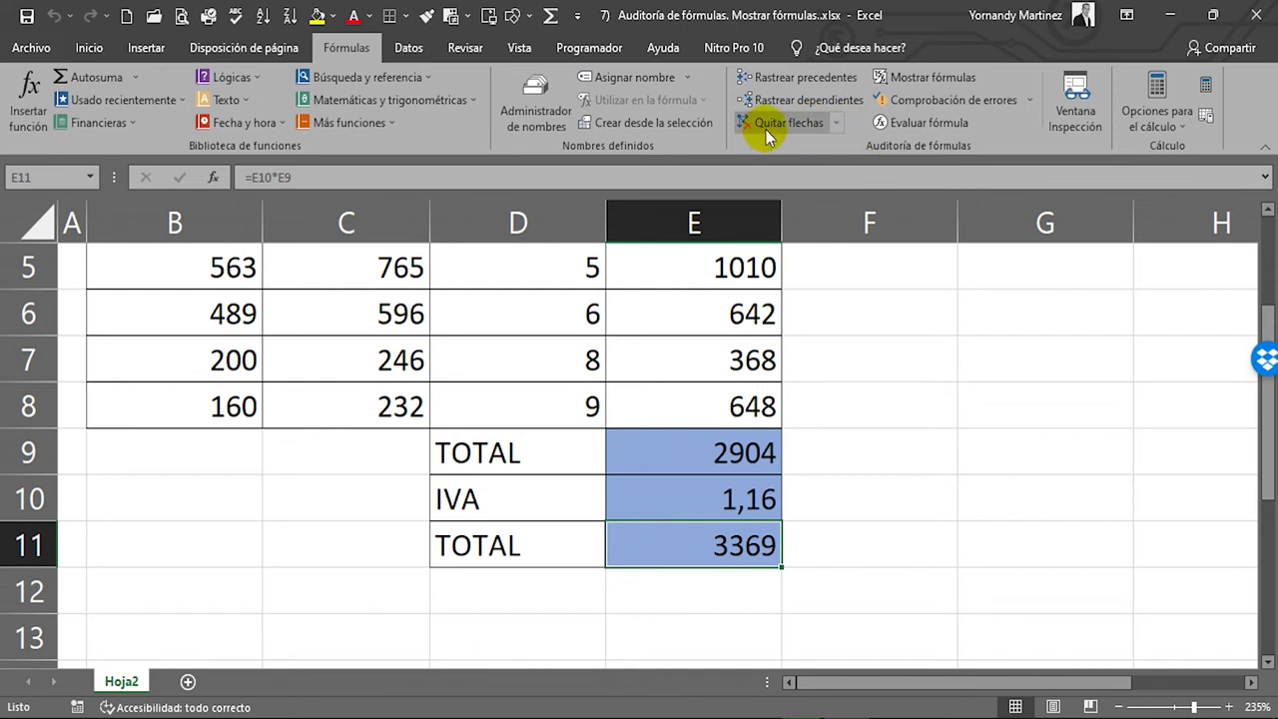
left_click(801, 228)
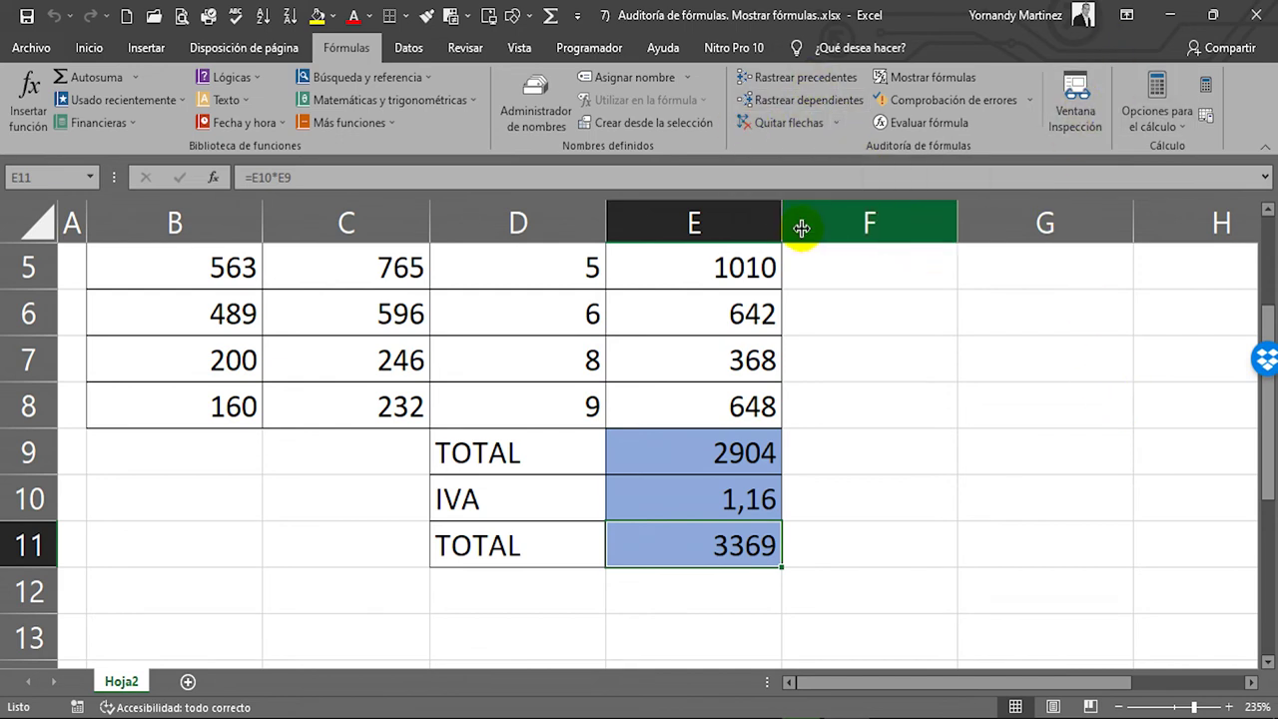
left_click(816, 80)
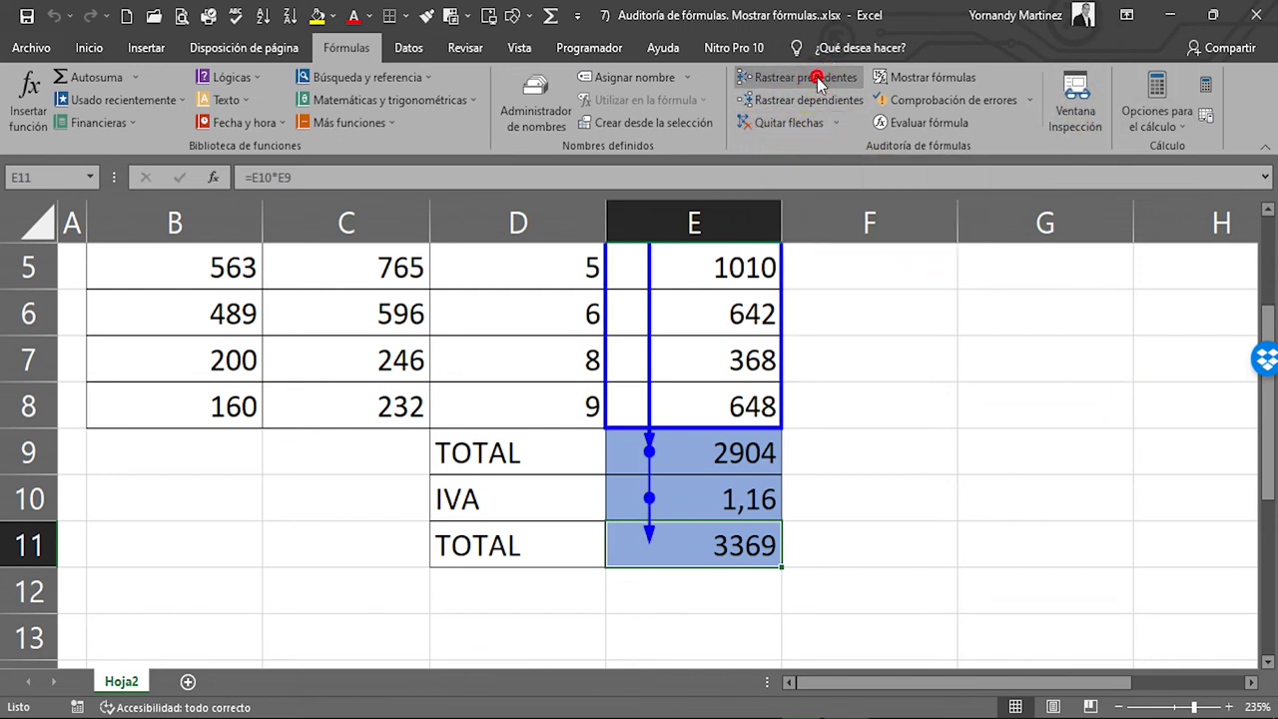
left_click(817, 80)
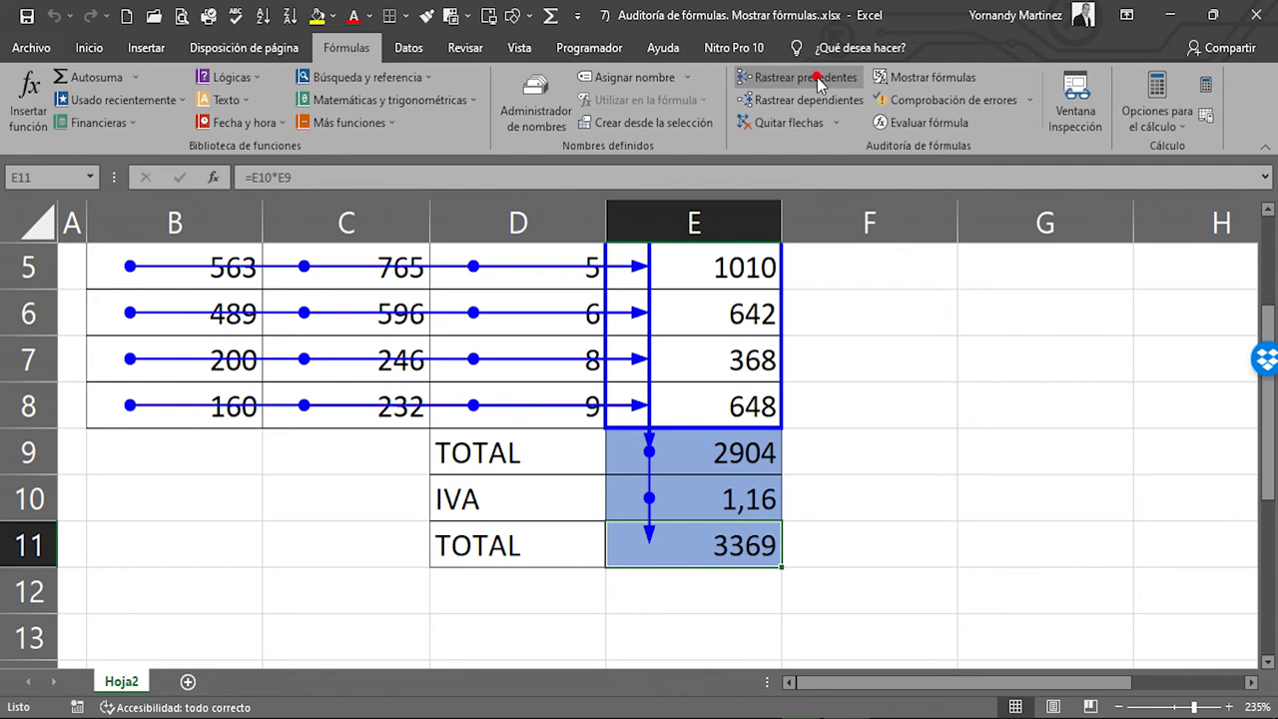
left_click(1266, 211)
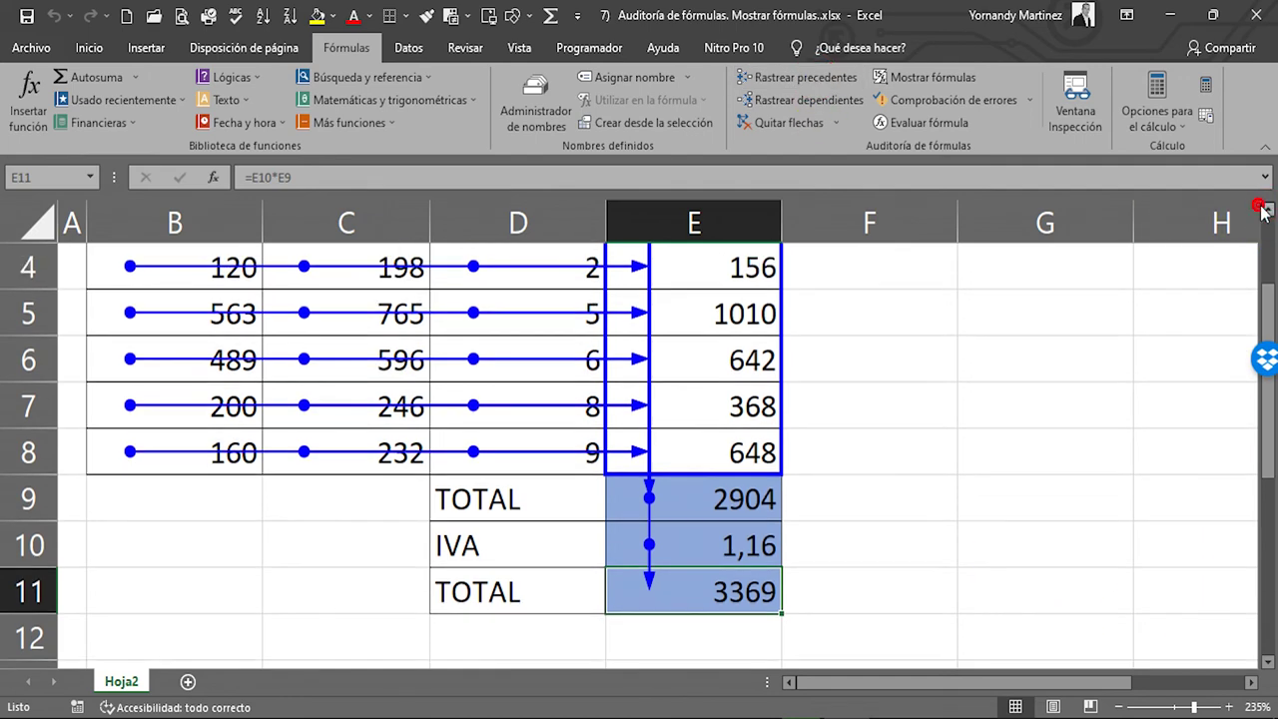
left_click(1266, 211)
left_click(1266, 212)
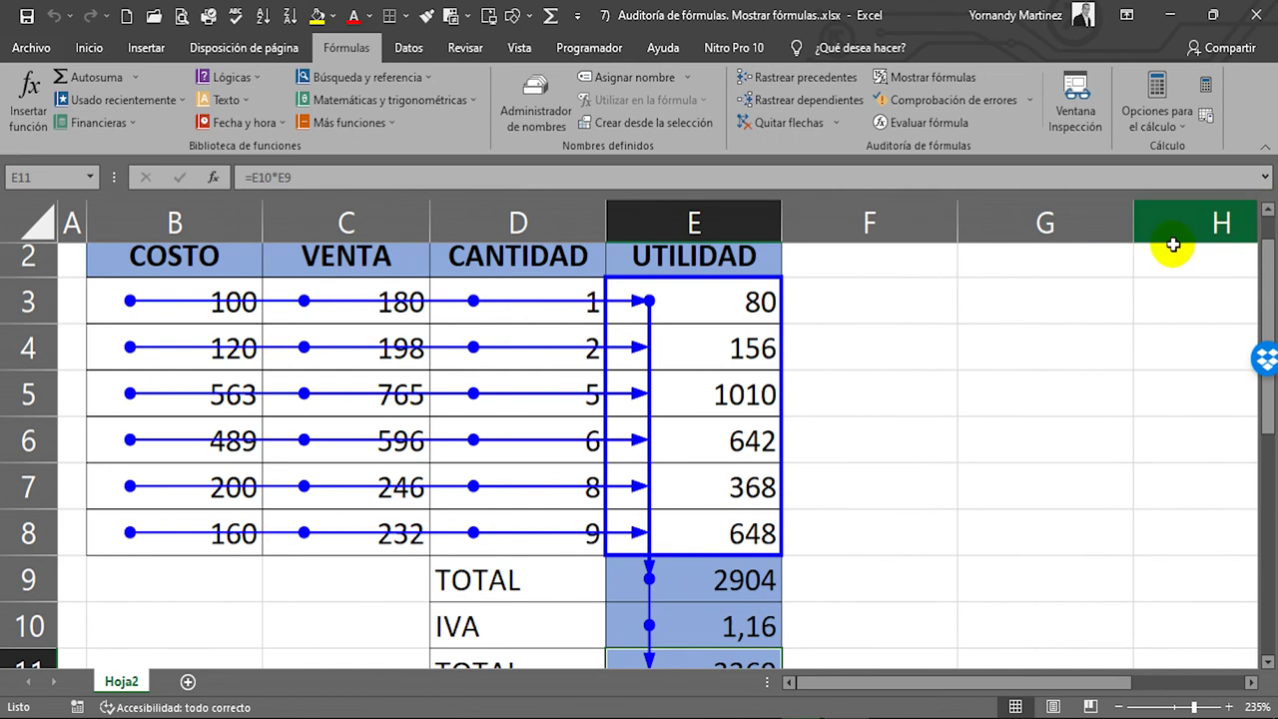